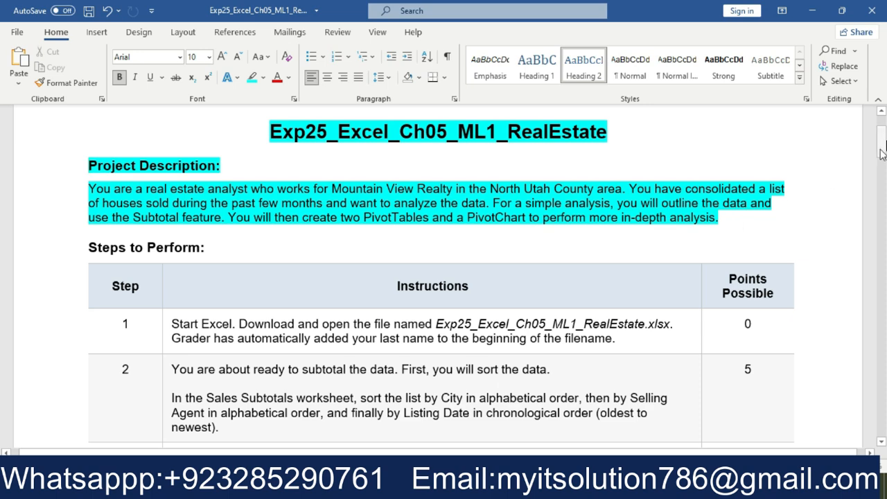
# Highlight step 17's number and instruction, along with the total points value of 100, in turquoise
pyautogui.moveTo(881, 148); pyautogui.dragTo(882, 360)
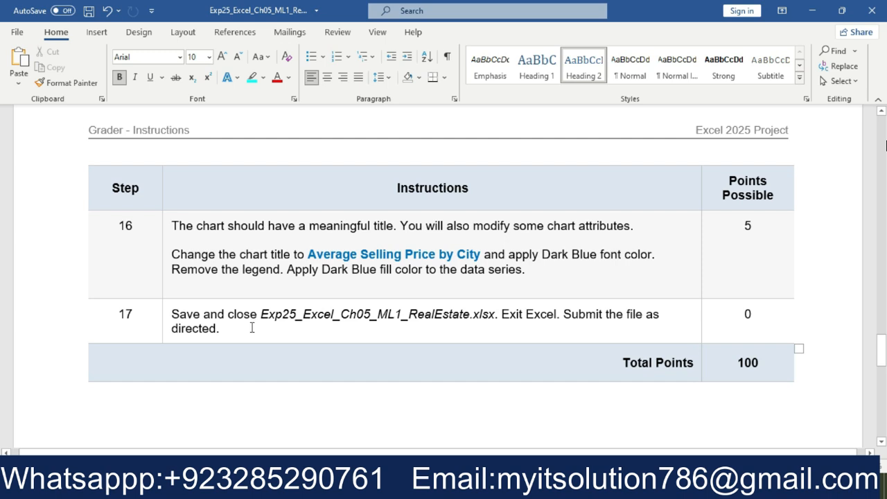
pyautogui.moveTo(252, 329); pyautogui.dragTo(119, 314)
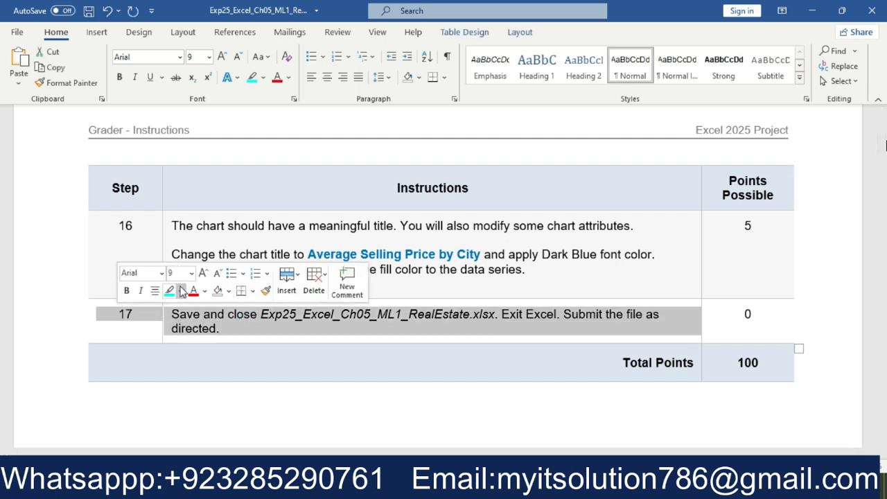
pyautogui.click(169, 291)
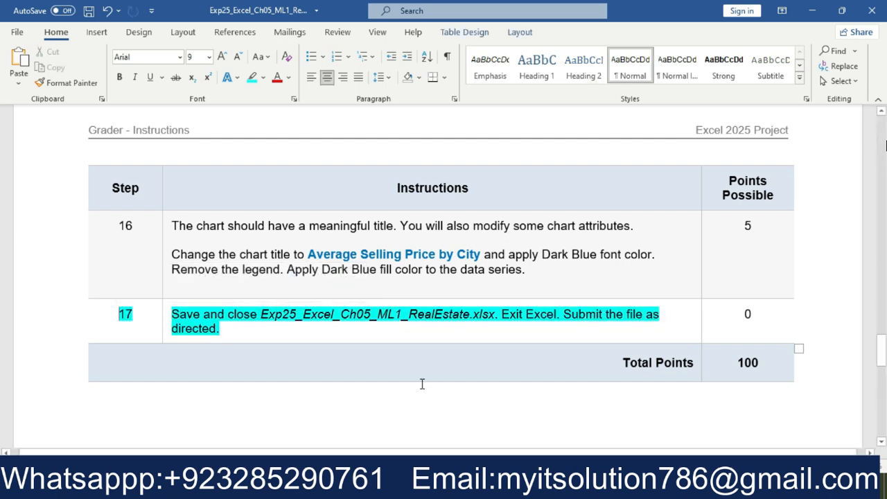
pyautogui.doubleClick(774, 362)
pyautogui.click(685, 398)
pyautogui.click(591, 362)
pyautogui.click(576, 364)
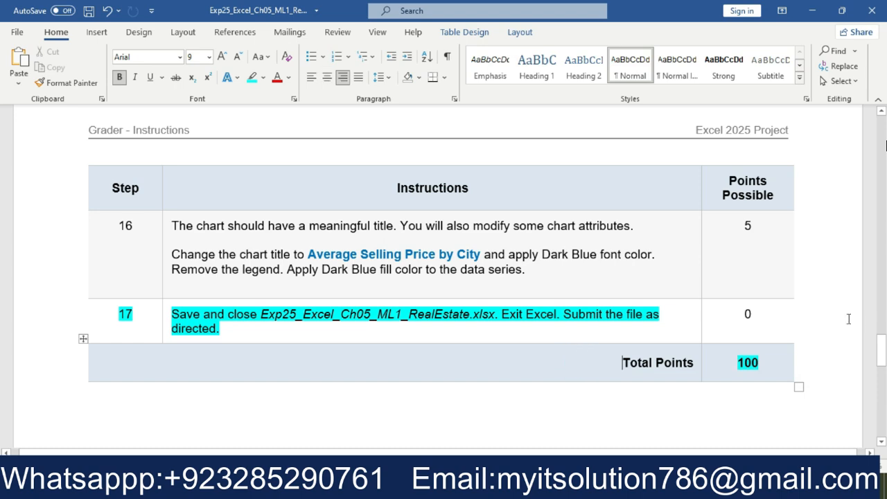
# Set the font size of step 1's number and instruction text to 16
pyautogui.moveTo(882, 339); pyautogui.dragTo(876, 137)
pyautogui.moveTo(617, 262); pyautogui.dragTo(161, 259)
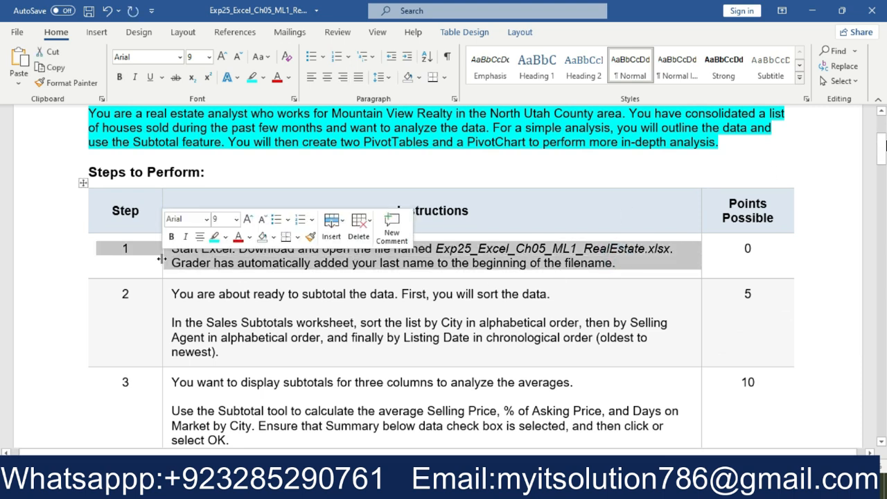
pyautogui.click(236, 220)
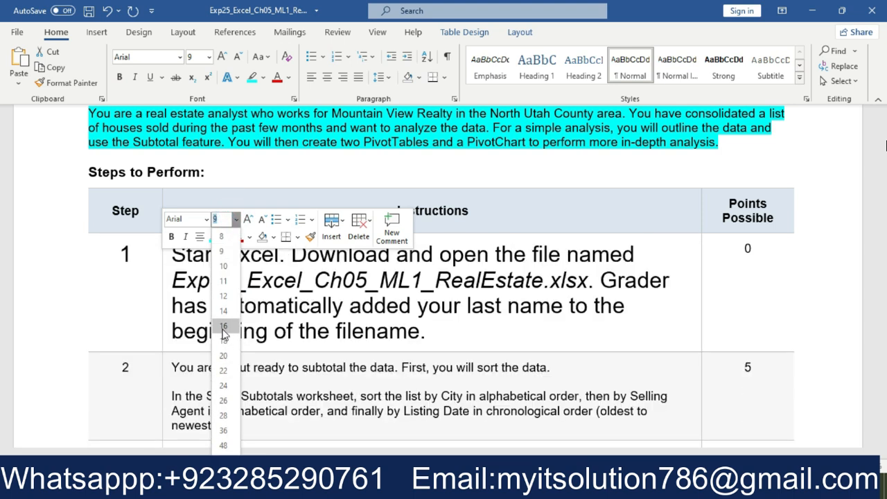
pyautogui.click(223, 329)
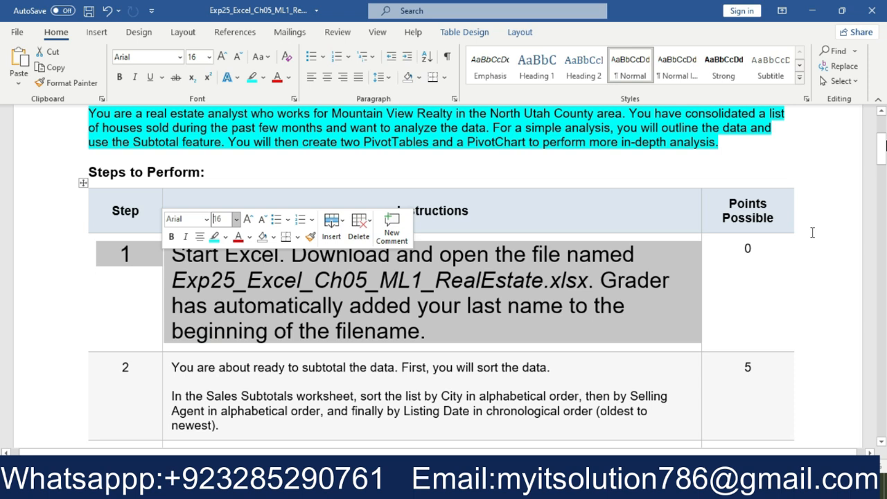
pyautogui.click(813, 233)
# Highlight step 1's instruction text in bright green
pyautogui.moveTo(883, 143); pyautogui.dragTo(885, 155)
pyautogui.moveTo(468, 257); pyautogui.dragTo(172, 174)
pyautogui.click(250, 157)
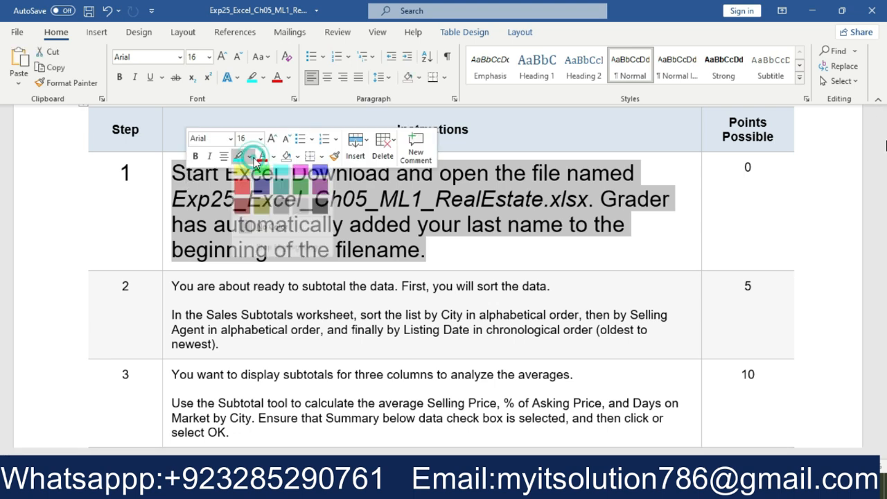
pyautogui.click(261, 177)
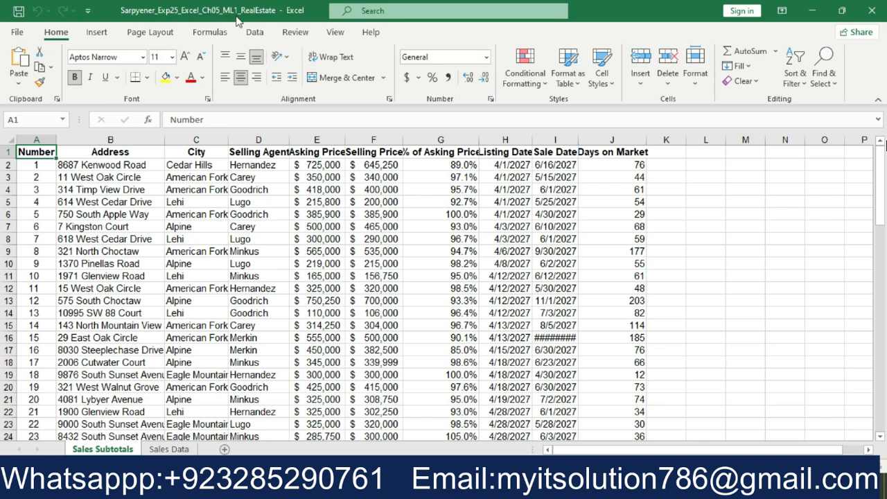
# Check the opened RealEstate workbook in Excel and return to the Word instructions
pyautogui.click(375, 251)
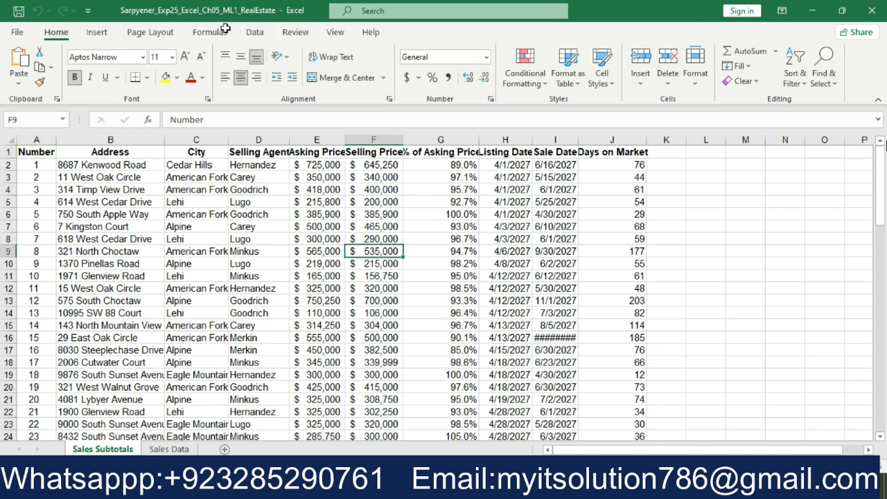
pyautogui.rightClick(357, 251)
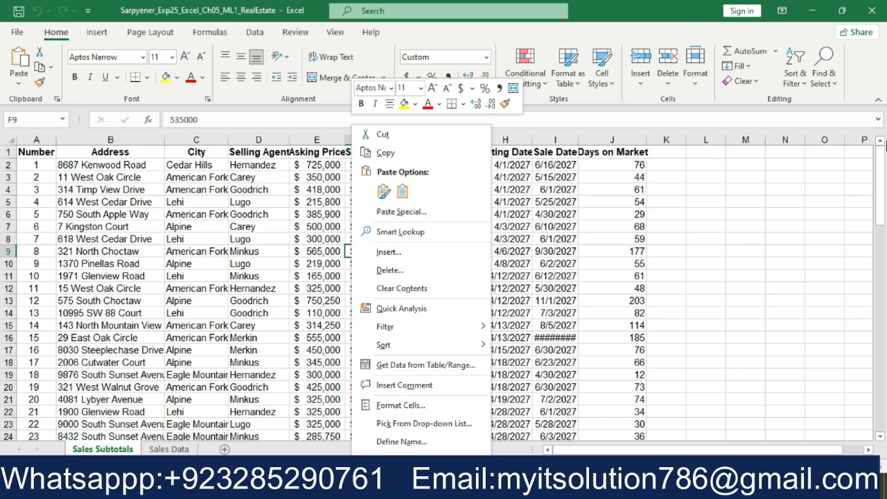
pyautogui.click(437, 488)
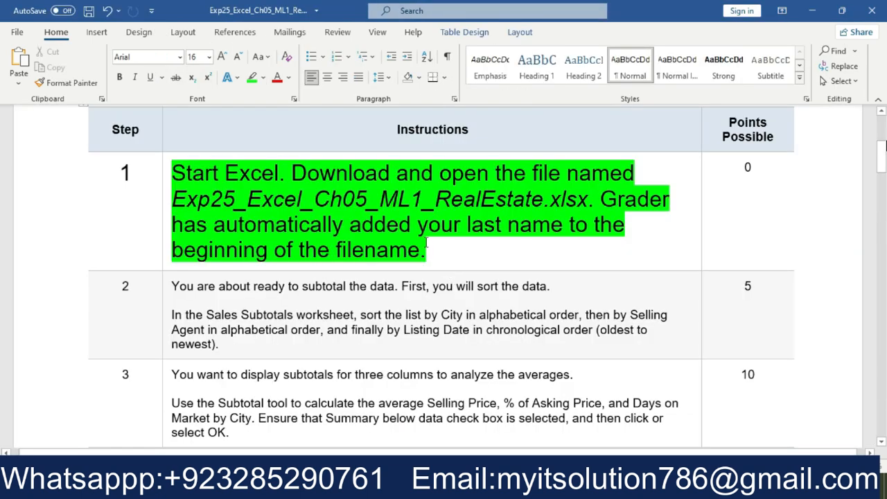
# Set the font size of step 1's highlighted instruction text to 10
pyautogui.moveTo(436, 253); pyautogui.dragTo(185, 177)
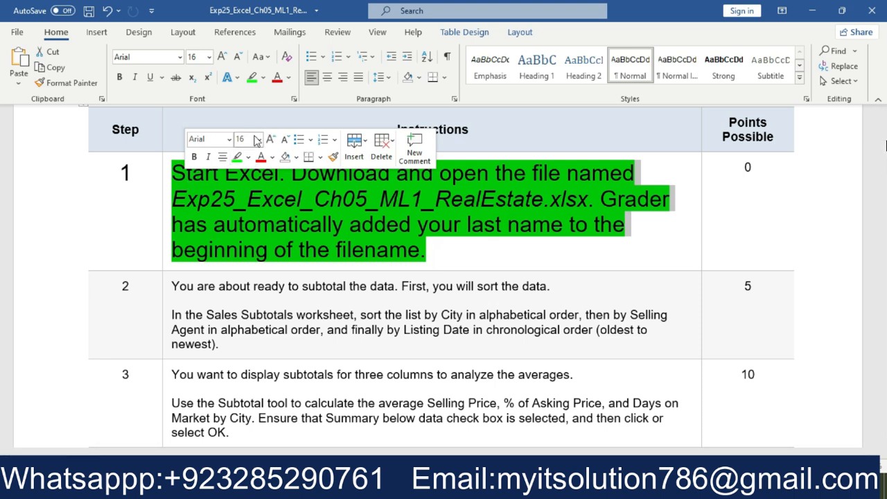
pyautogui.click(259, 140)
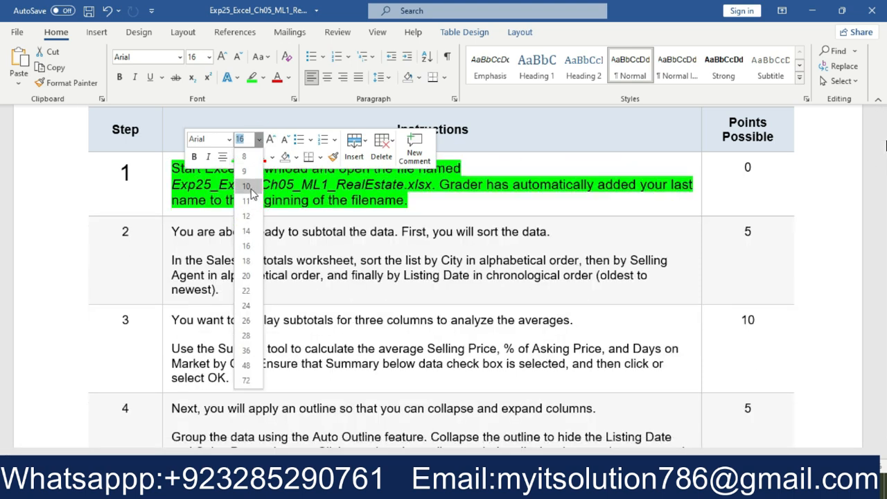
pyautogui.click(248, 187)
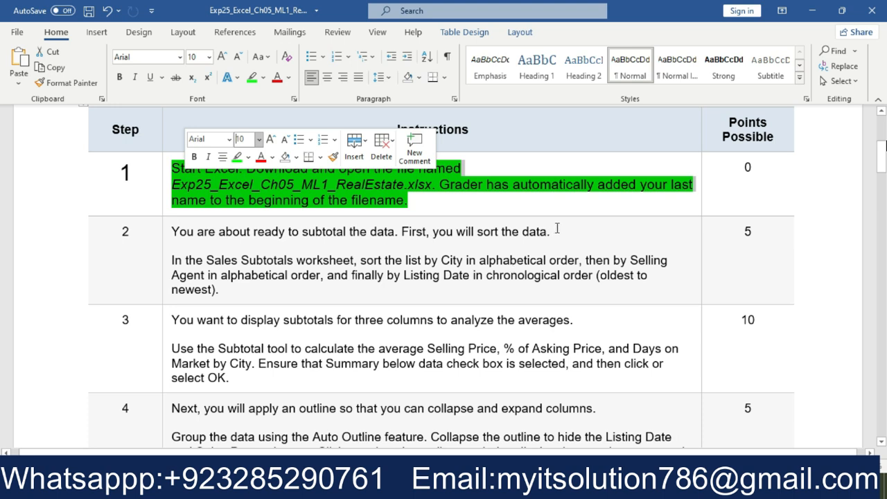
pyautogui.click(573, 206)
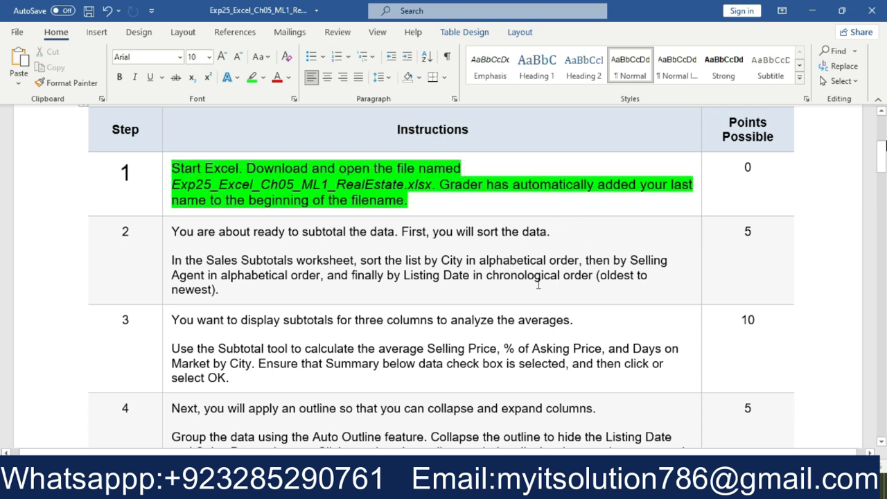
# Enlarge step 2's full instruction text to font size 18
pyautogui.moveTo(340, 292); pyautogui.dragTo(172, 231)
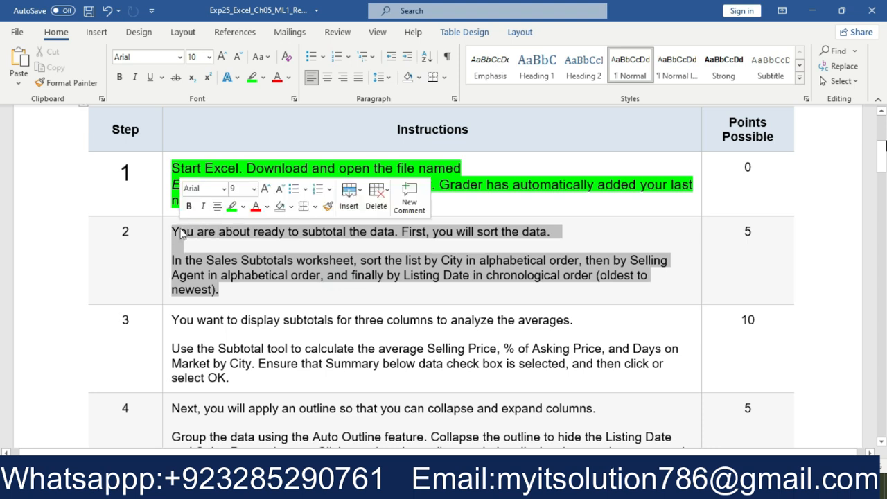
pyautogui.click(254, 188)
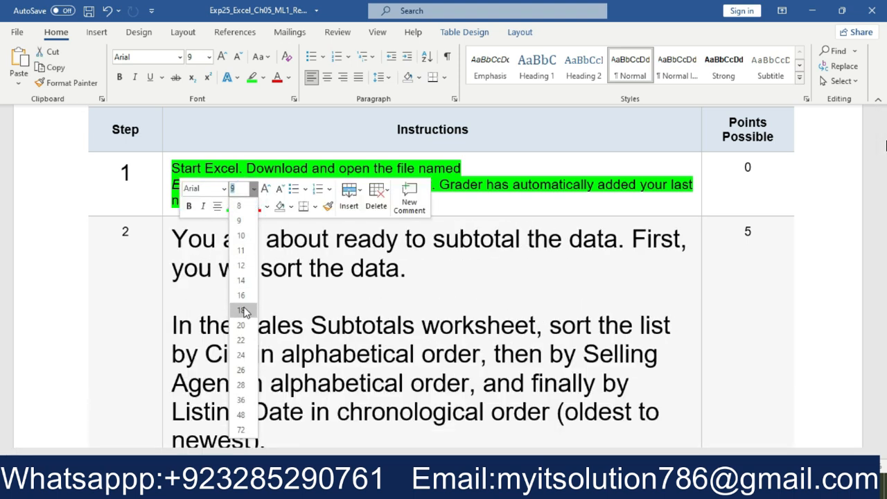
pyautogui.click(242, 310)
pyautogui.click(784, 169)
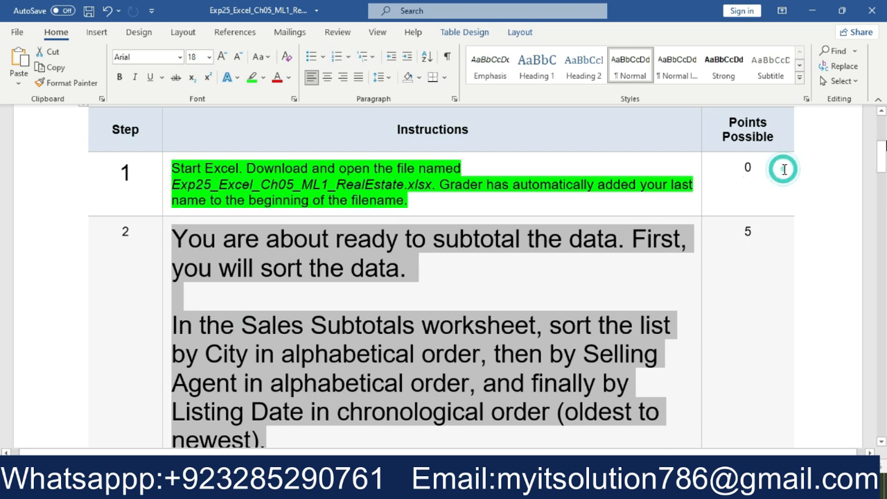
# Highlight the whole of step 2's instruction text in bright green
pyautogui.moveTo(884, 152); pyautogui.dragTo(883, 171)
pyautogui.moveTo(408, 159); pyautogui.dragTo(247, 150)
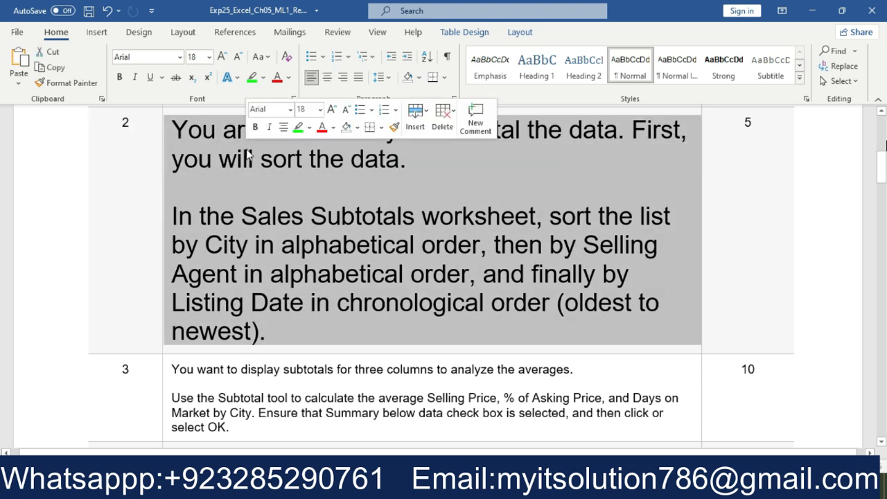
pyautogui.click(300, 126)
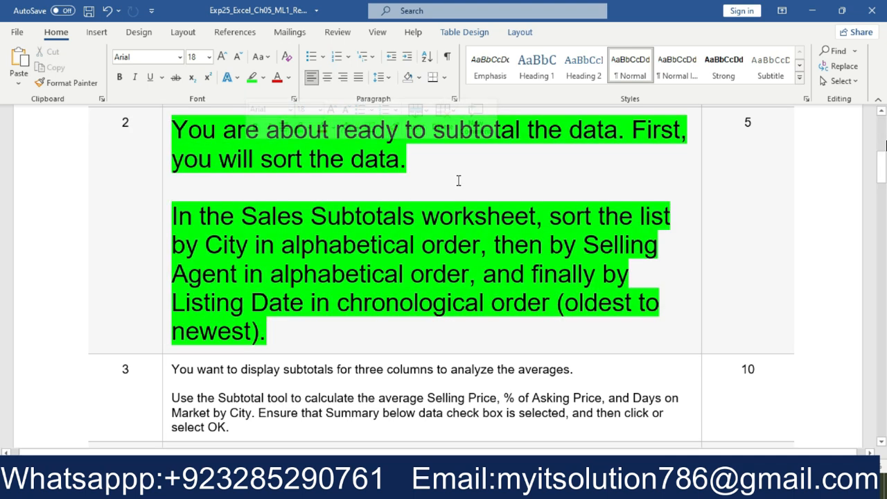
pyautogui.click(334, 194)
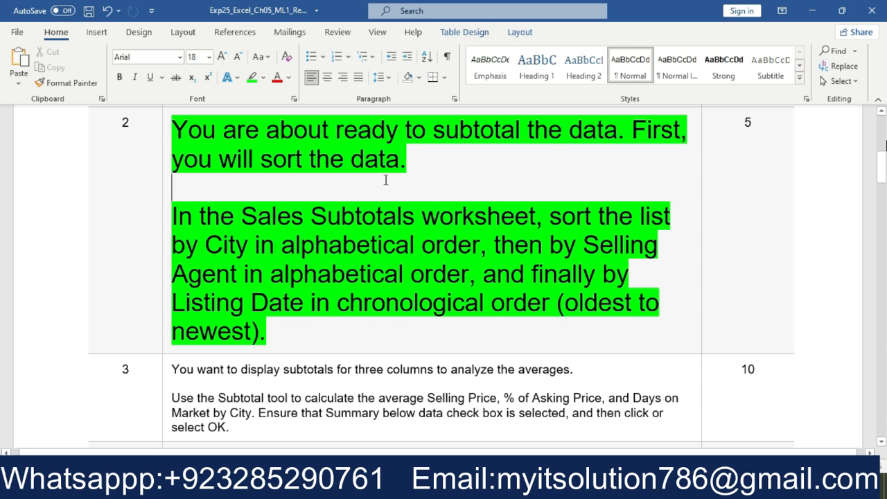
# Change the highlight of the words "sort the data" in step 2 to turquoise
pyautogui.moveTo(402, 158); pyautogui.dragTo(261, 160)
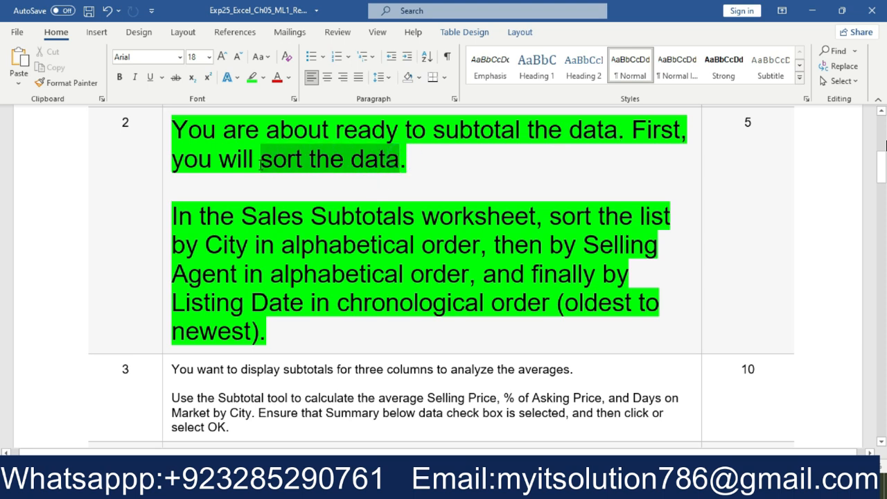
pyautogui.click(323, 144)
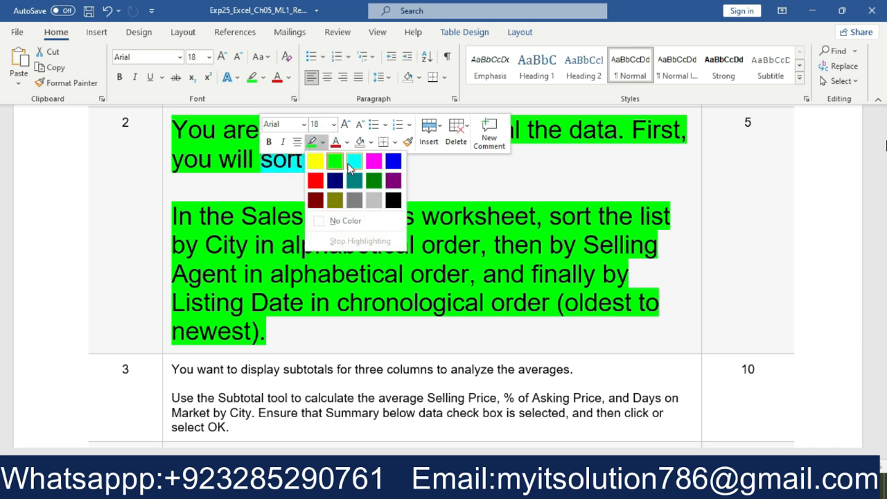
pyautogui.click(350, 159)
pyautogui.click(381, 178)
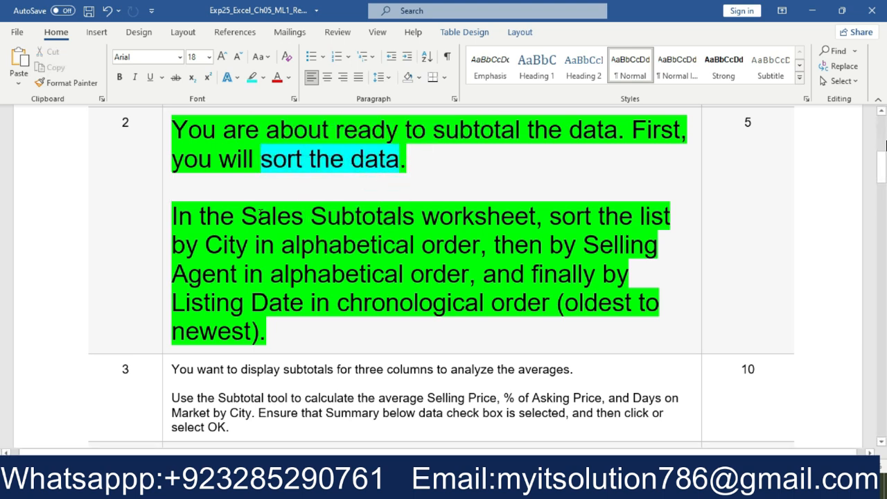
# Highlight "In the Sales Subtotals worksheet" and the City, Selling Agent and Listing Date sort instructions in step 2 in turquoise
pyautogui.moveTo(536, 216); pyautogui.dragTo(172, 214)
pyautogui.click(240, 196)
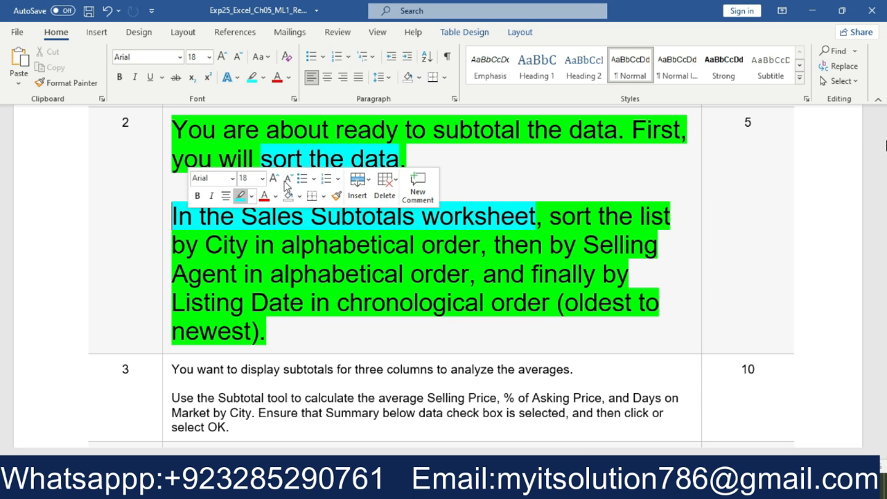
pyautogui.click(524, 167)
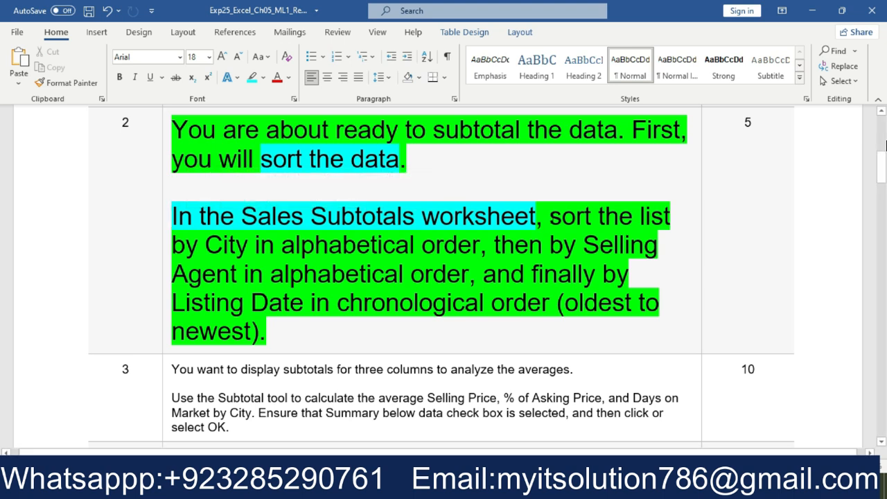
pyautogui.moveTo(552, 218); pyautogui.dragTo(578, 332)
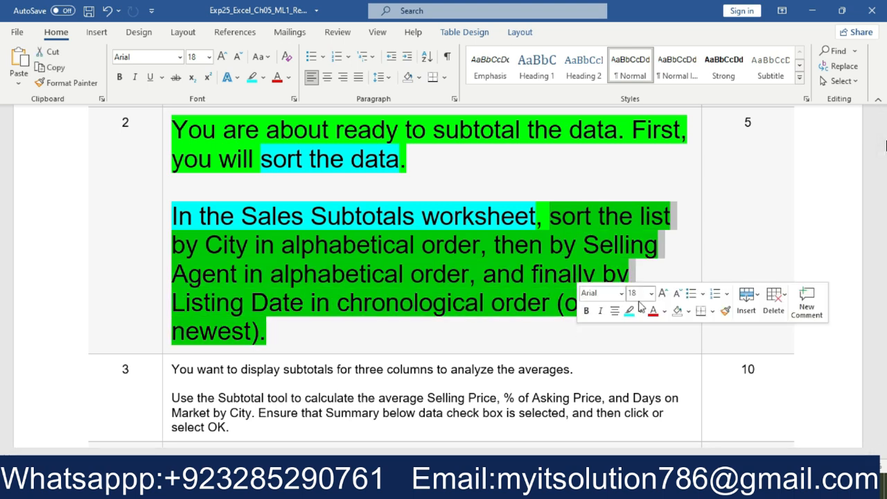
pyautogui.click(630, 311)
pyautogui.click(423, 228)
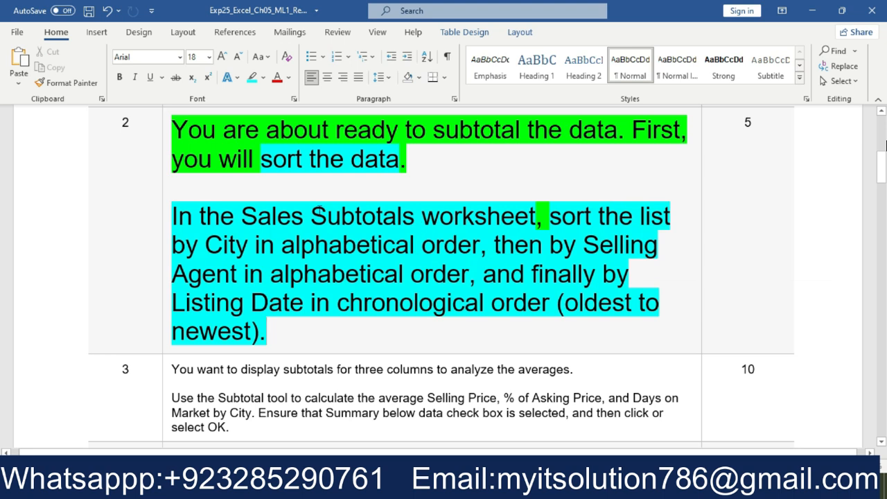
# Switch to the Excel workbook and open a custom sort for the data list in the Sales Subtotals worksheet
pyautogui.click(303, 483)
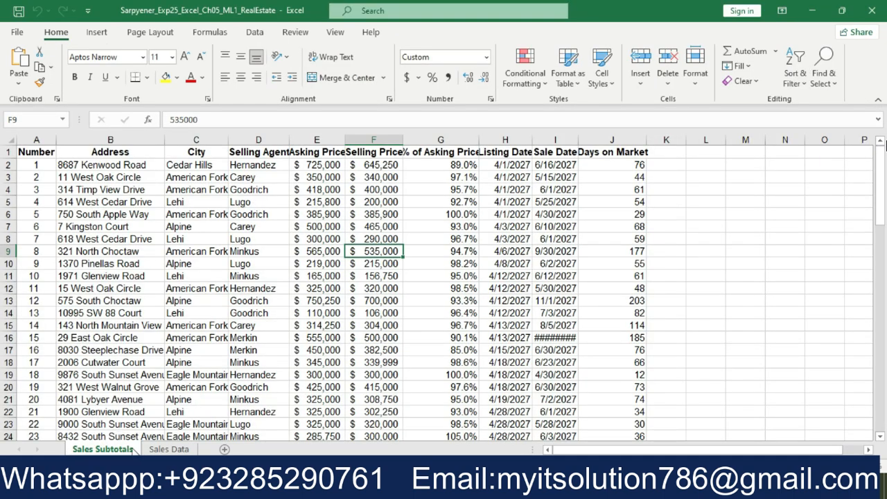
pyautogui.hotkey('alt', 'Tab')
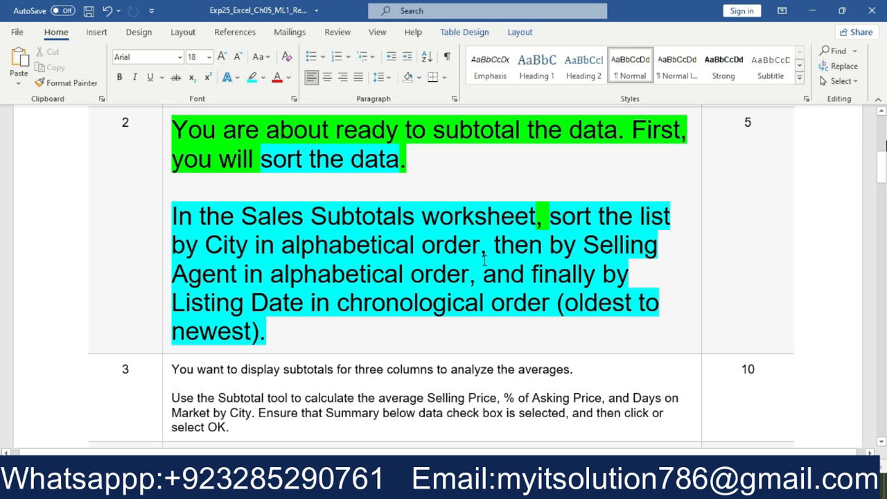
pyautogui.hotkey('alt', 'Tab')
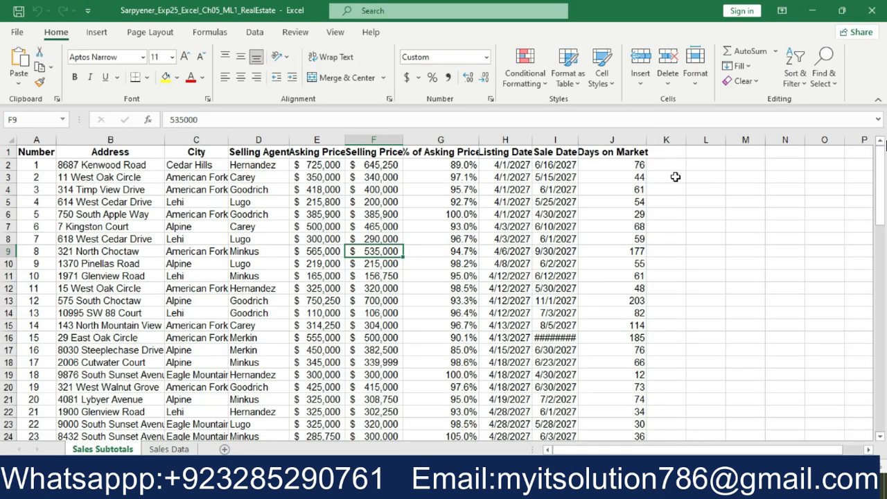
pyautogui.click(803, 84)
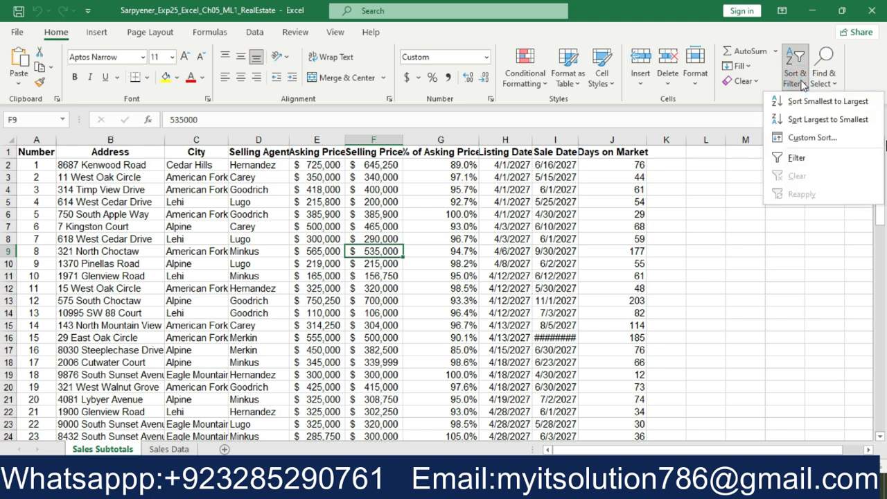
pyautogui.click(811, 137)
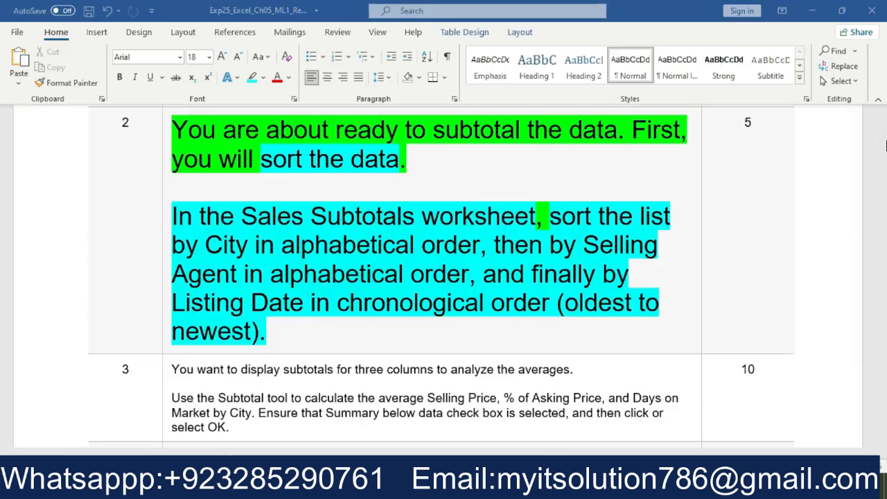
# In the Word instructions, highlight "sort the list by City in alphabetical order" in step 2 in pink
pyautogui.moveTo(549, 216); pyautogui.dragTo(480, 246)
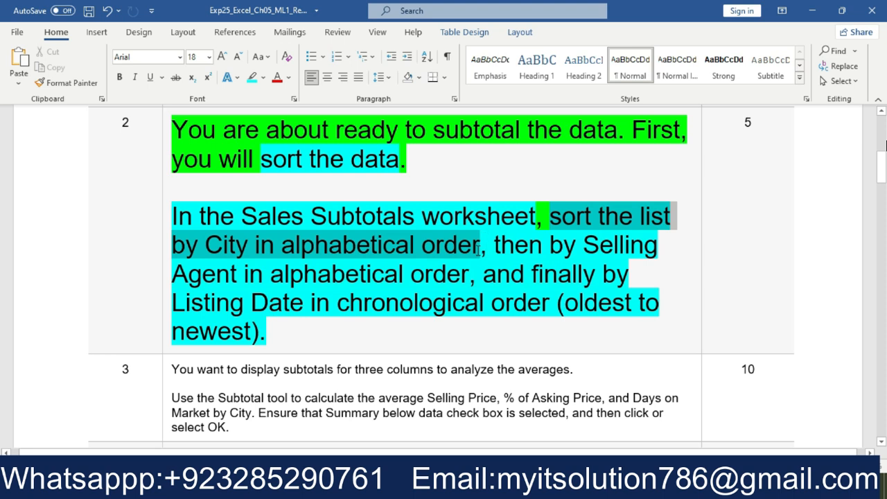
pyautogui.click(541, 232)
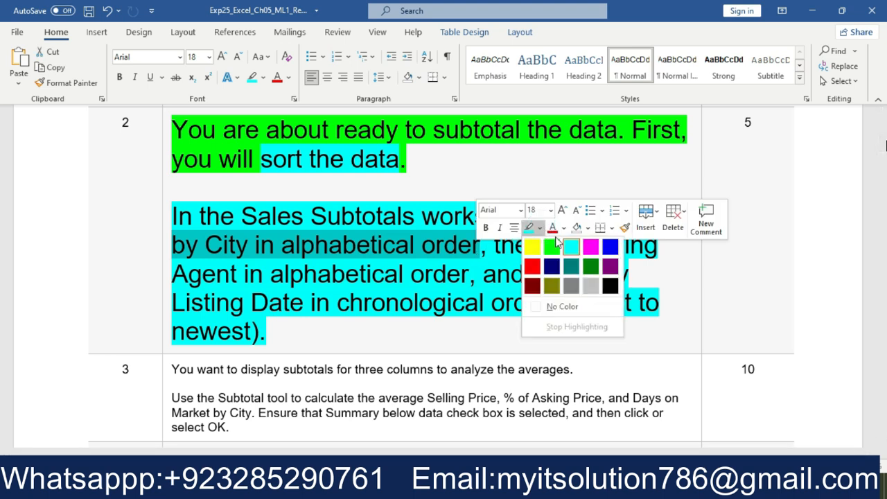
pyautogui.click(589, 247)
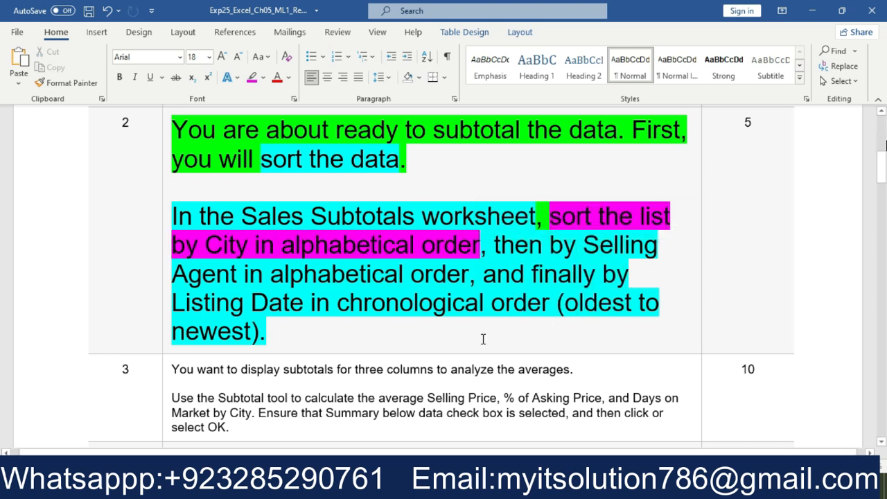
# Back in the Excel custom sort, set City as the first sort column
pyautogui.click(490, 487)
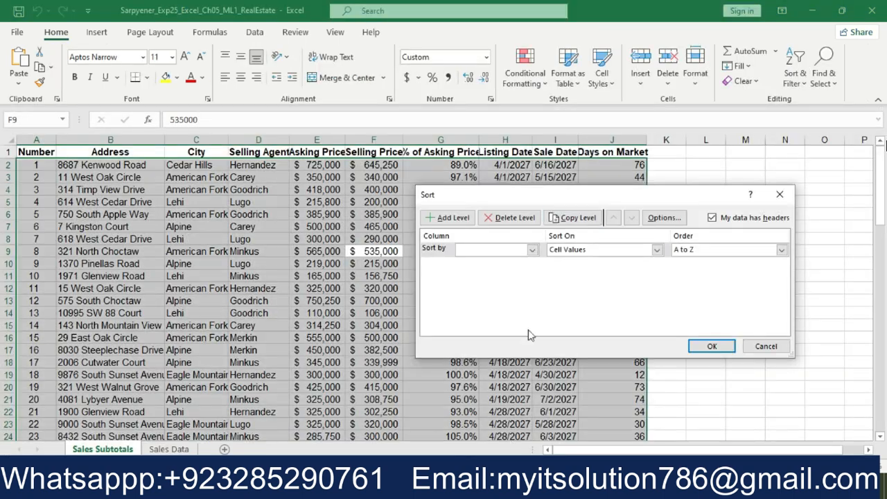
pyautogui.click(533, 249)
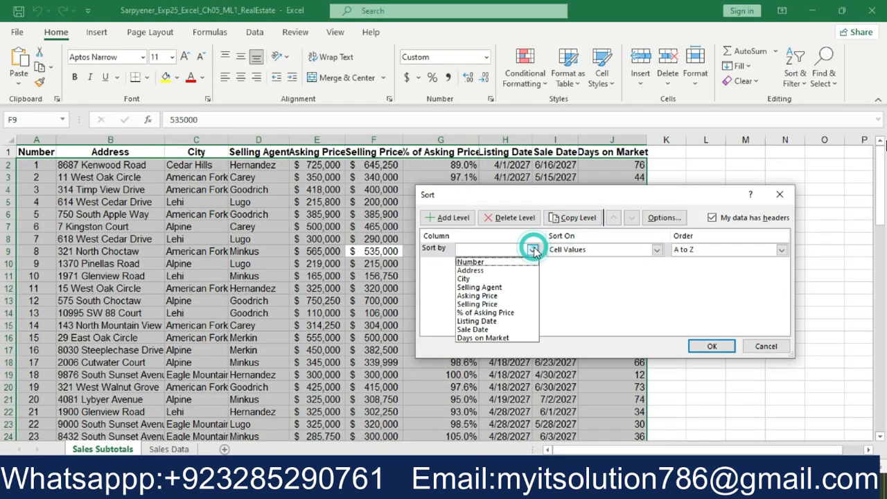
pyautogui.click(522, 279)
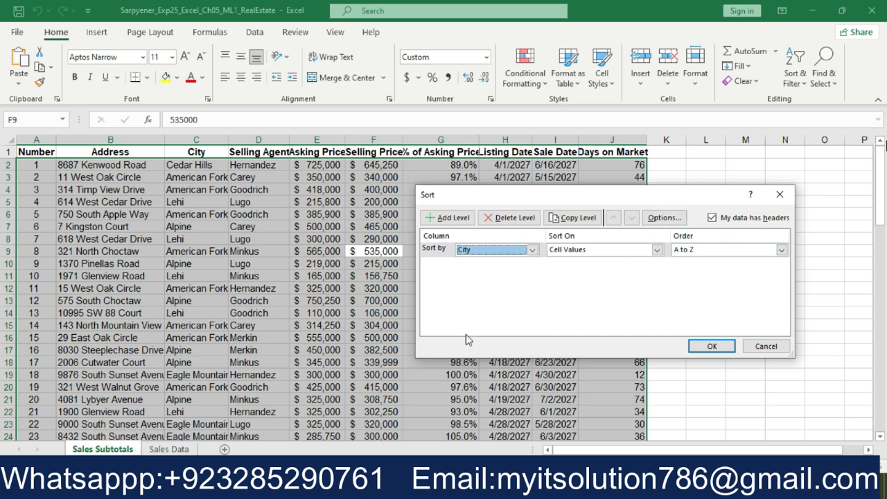
# In the Word instructions, highlight "then by Selling Agent in alphabetical order" in step 2 in pink
pyautogui.hotkey('alt', 'Tab')
pyautogui.moveTo(481, 245); pyautogui.dragTo(475, 274)
pyautogui.click(527, 253)
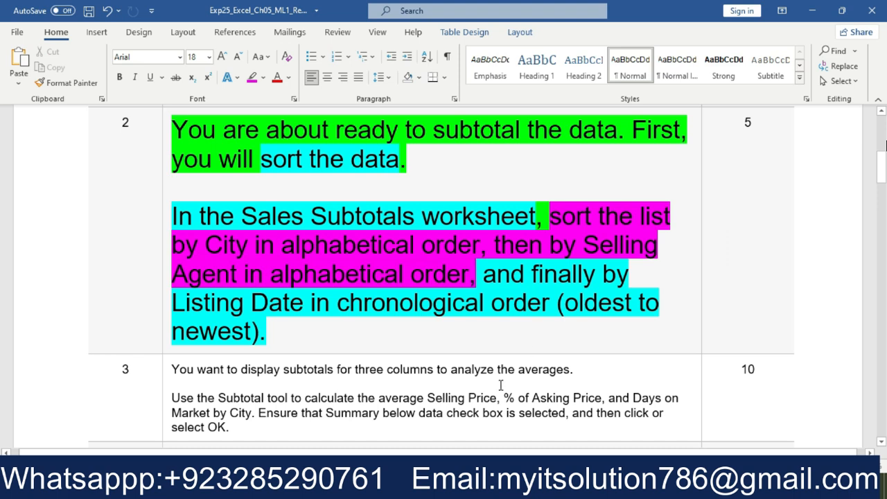
# Return to the Excel custom sort and add a second sort level by Selling Agent
pyautogui.hotkey('alt', 'Tab')
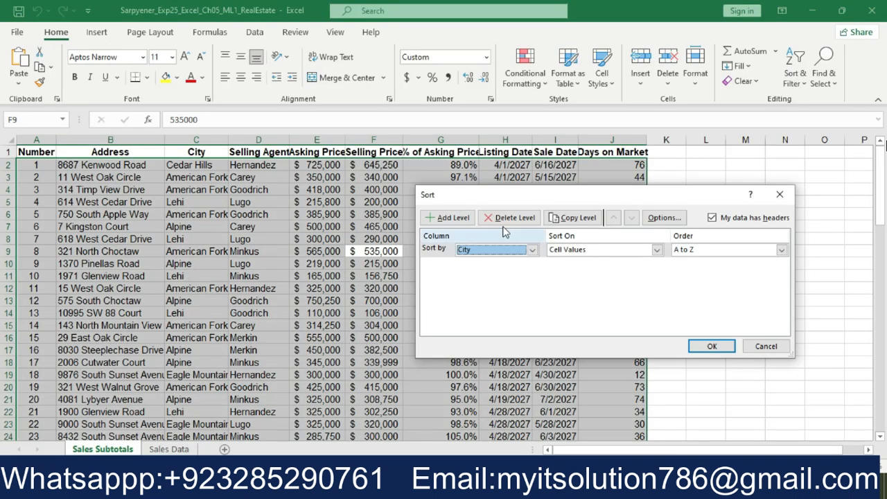
pyautogui.click(470, 219)
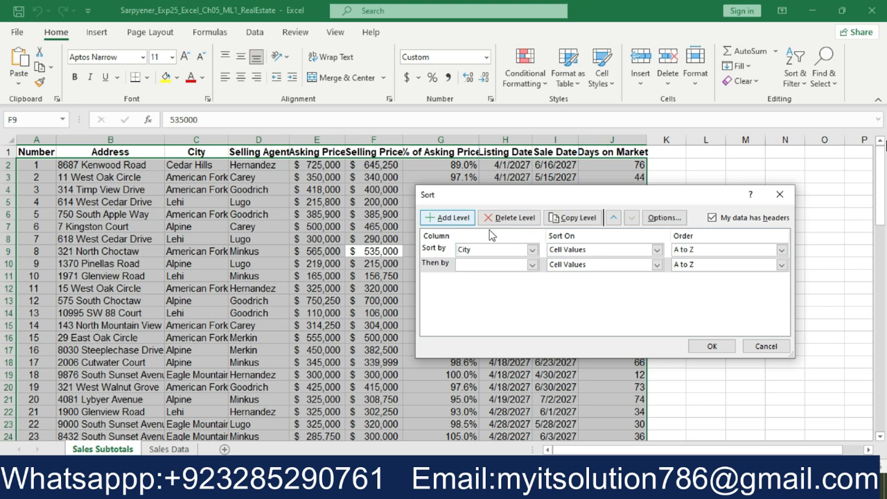
pyautogui.click(532, 264)
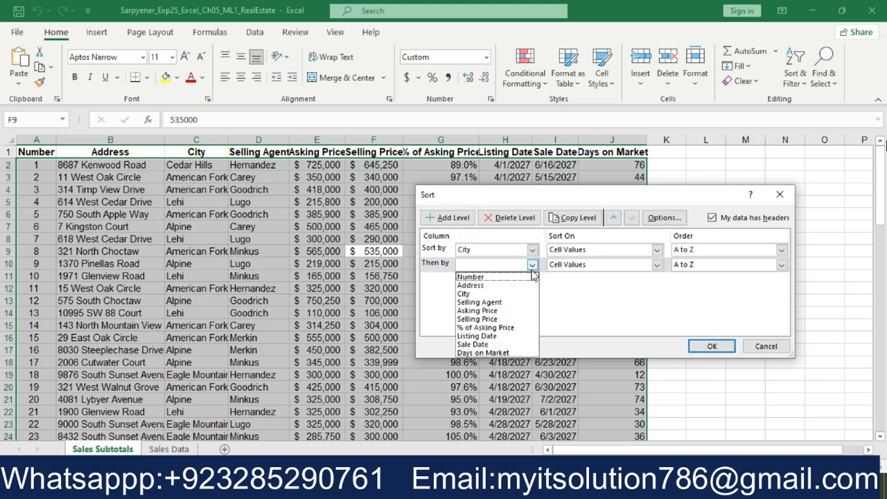
pyautogui.click(516, 307)
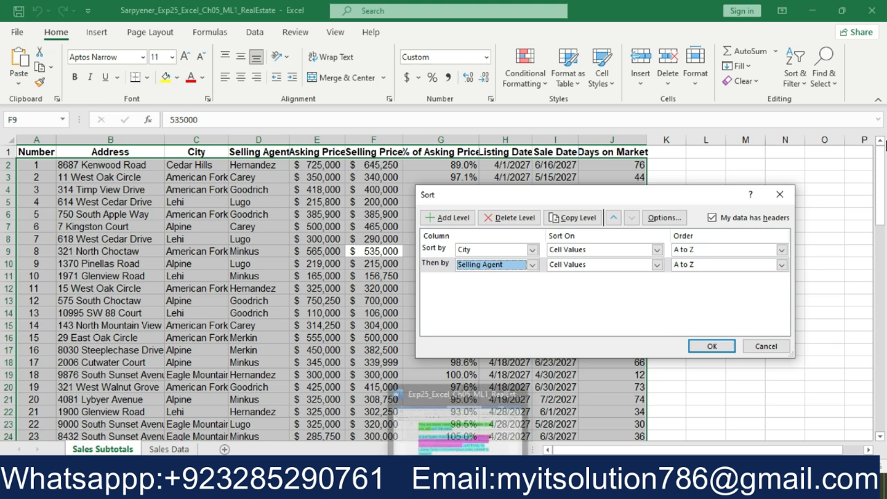
# In the Word instructions, highlight "and finally by Listing Date in chronological order (oldest to newest)" in step 2 in pink
pyautogui.hotkey('alt', 'Tab')
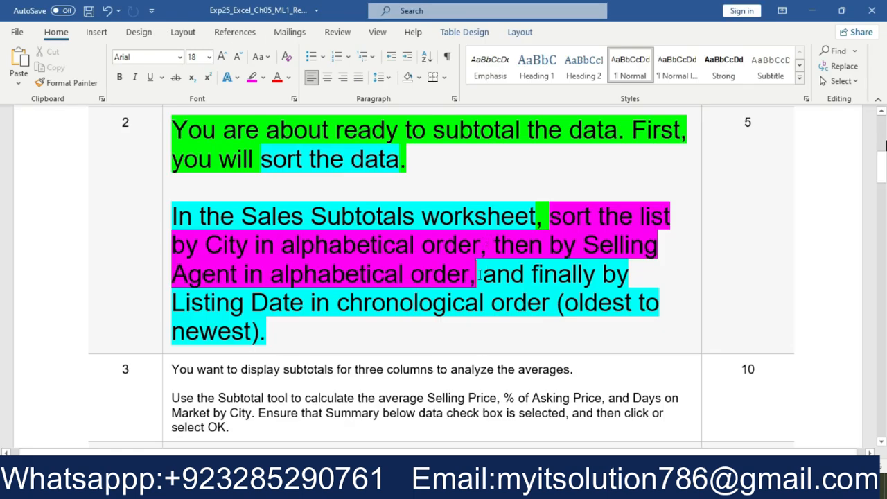
pyautogui.moveTo(478, 275); pyautogui.dragTo(521, 316)
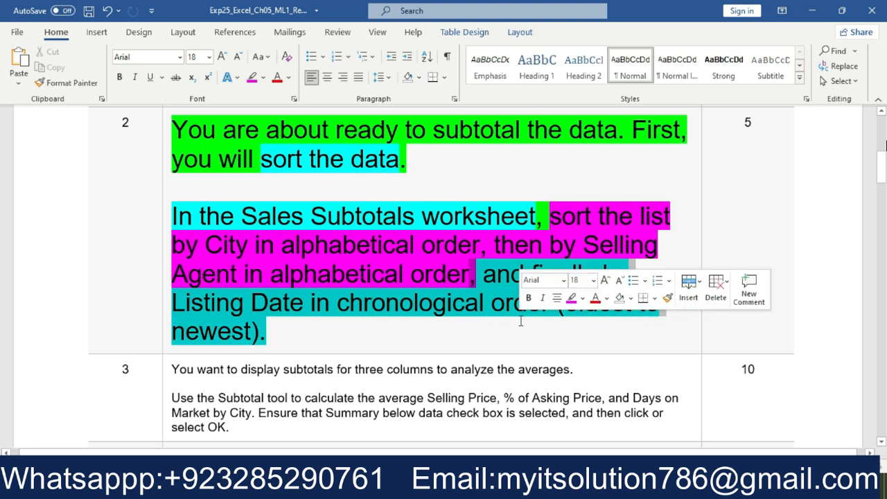
pyautogui.click(571, 298)
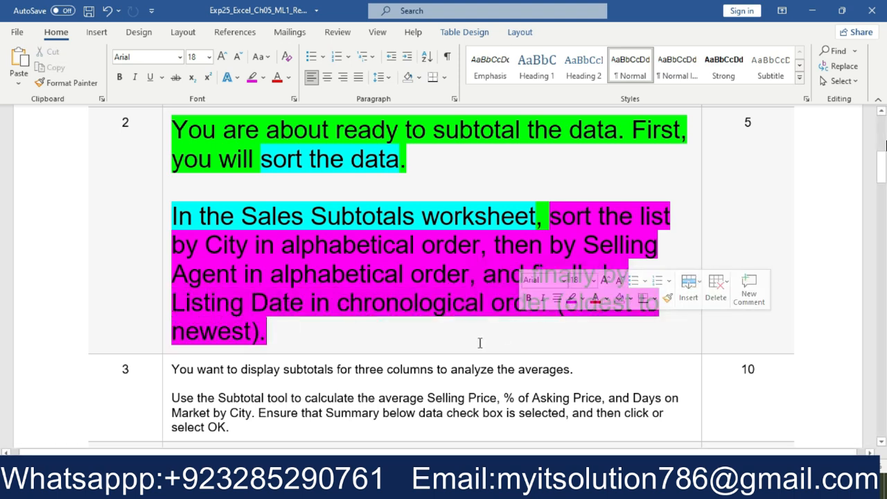
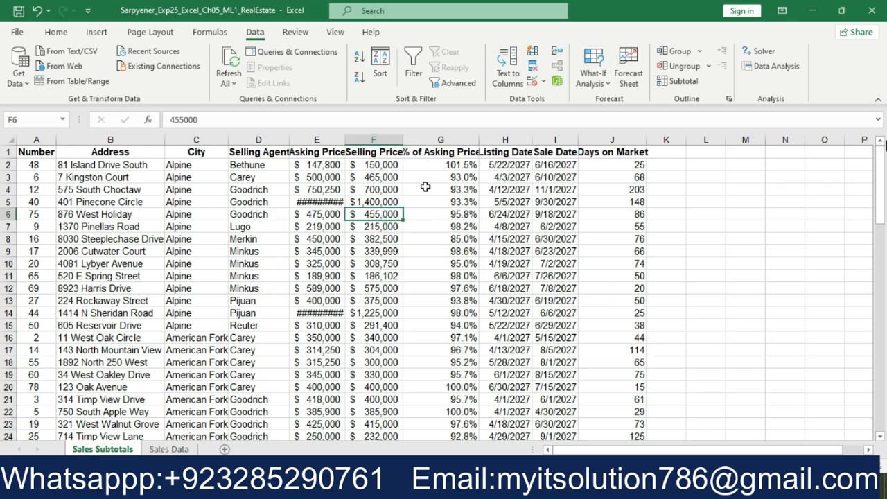
# Open the Subtotal settings for the sales list, and in the Word instructions highlight "calculate the average" in step 3 in pink
pyautogui.click(680, 82)
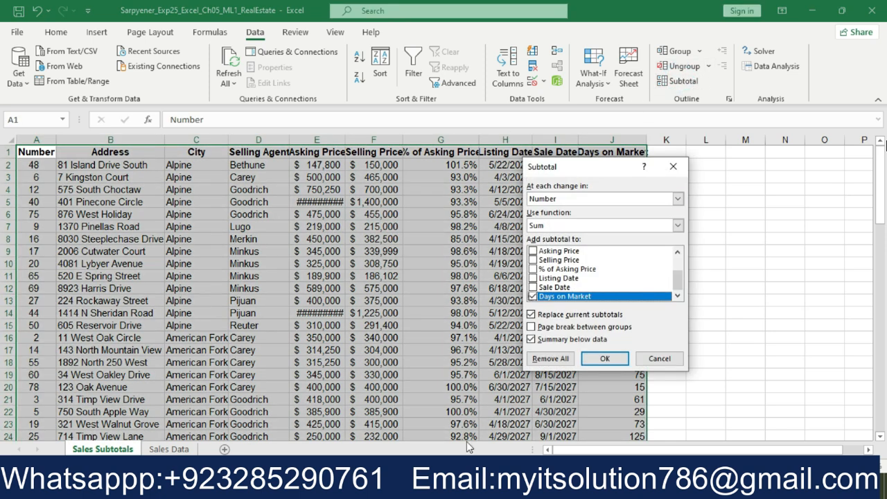
pyautogui.hotkey('alt', 'Tab')
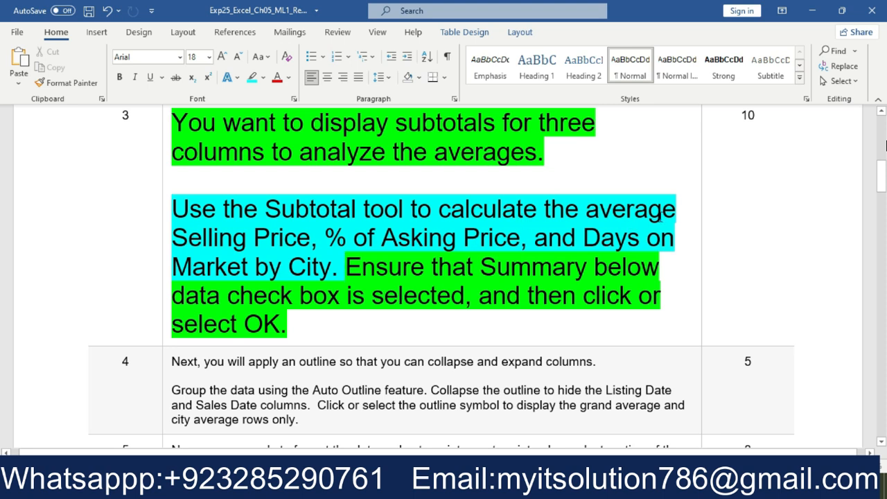
pyautogui.moveTo(677, 212); pyautogui.dragTo(501, 210)
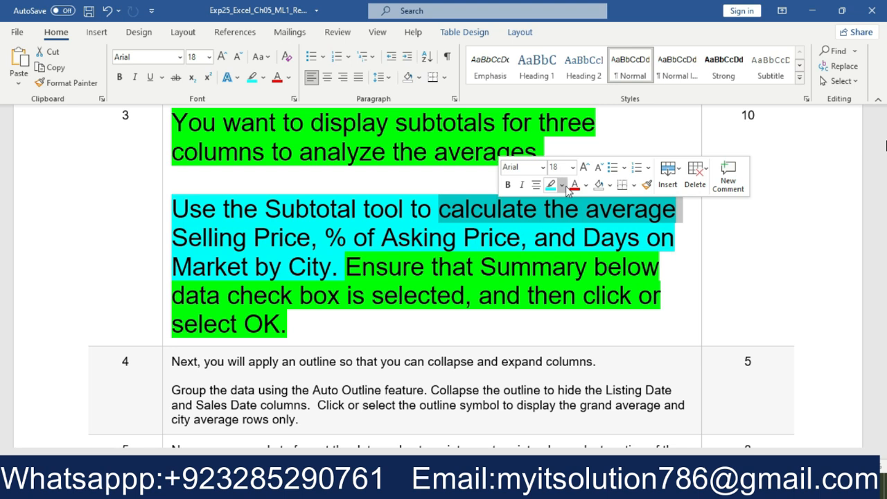
pyautogui.click(562, 184)
pyautogui.click(613, 204)
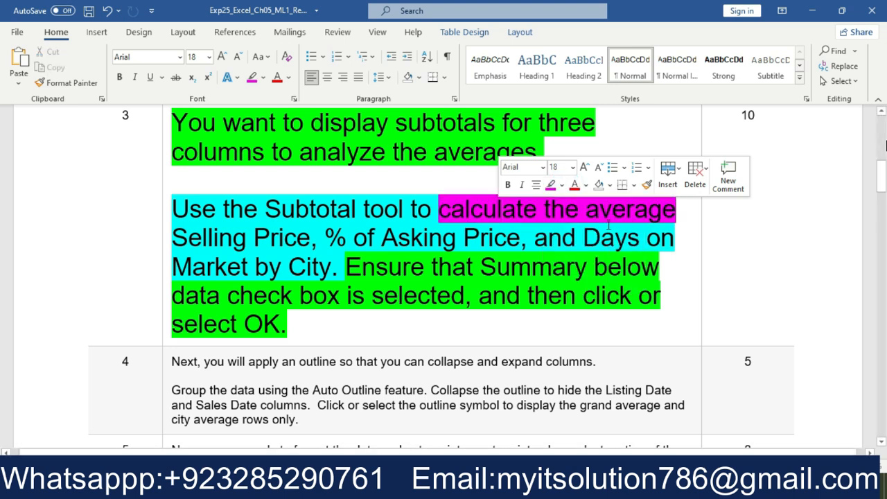
# Back in the Excel Subtotal settings, use the Average function at each change in City
pyautogui.click(466, 485)
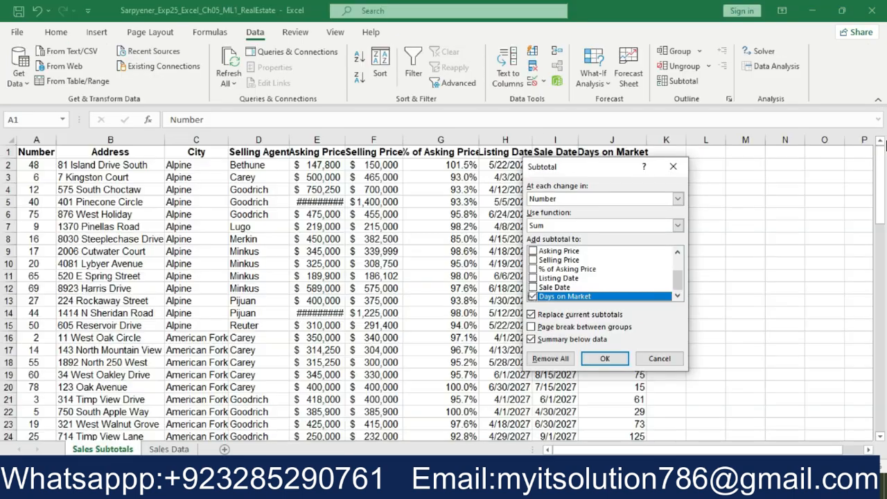
pyautogui.click(677, 225)
pyautogui.click(669, 255)
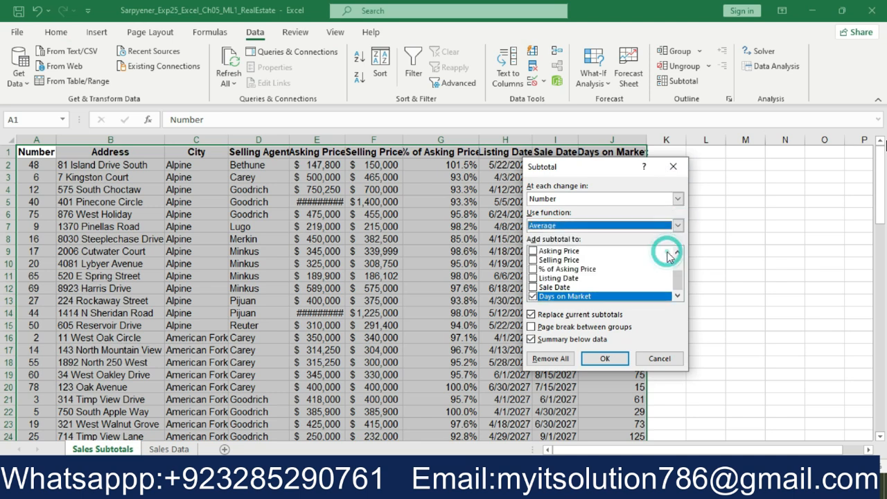
pyautogui.click(679, 199)
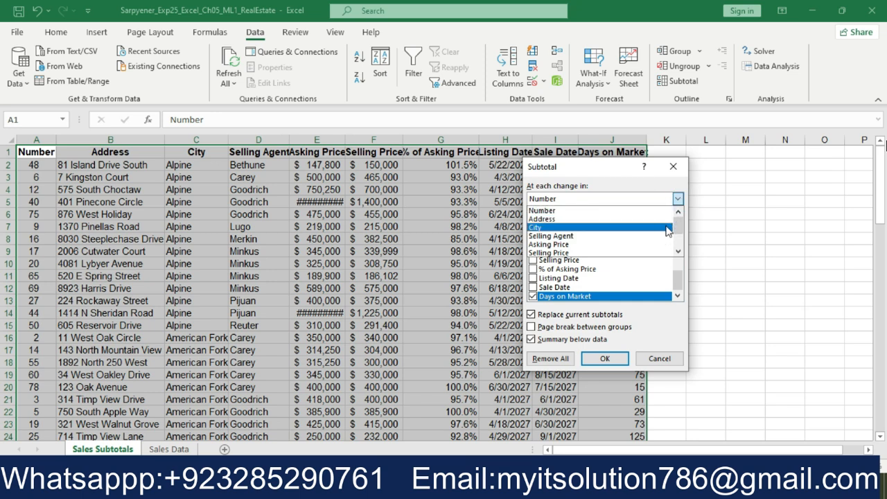
pyautogui.click(668, 229)
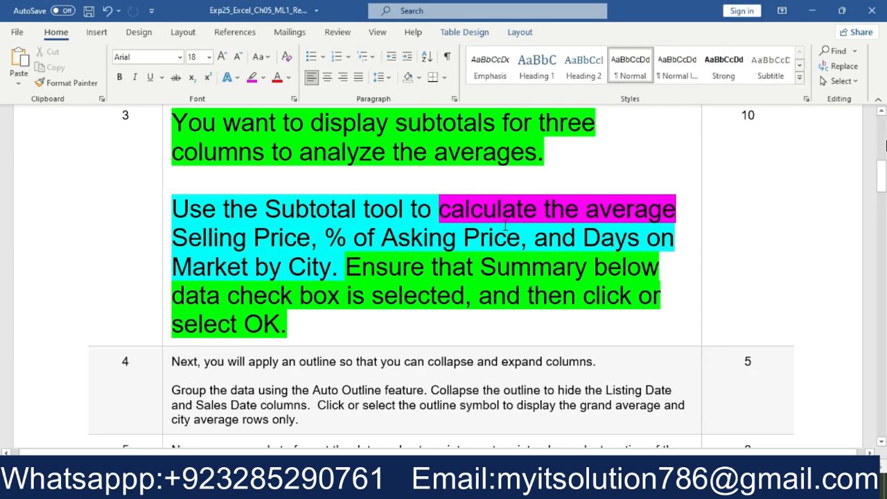
# Highlight "Selling Price, % of Asking Price" in pink in the Word instructions, and include both columns in the Excel subtotals
pyautogui.moveTo(515, 240); pyautogui.dragTo(191, 242)
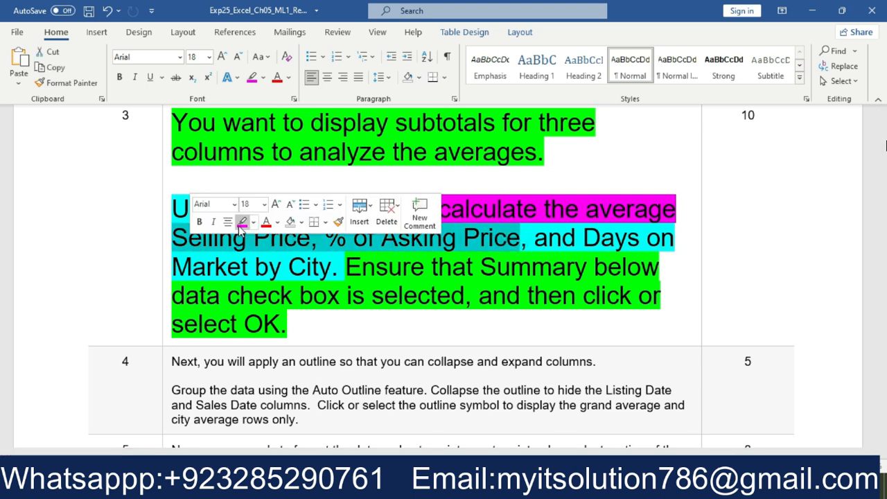
pyautogui.click(242, 232)
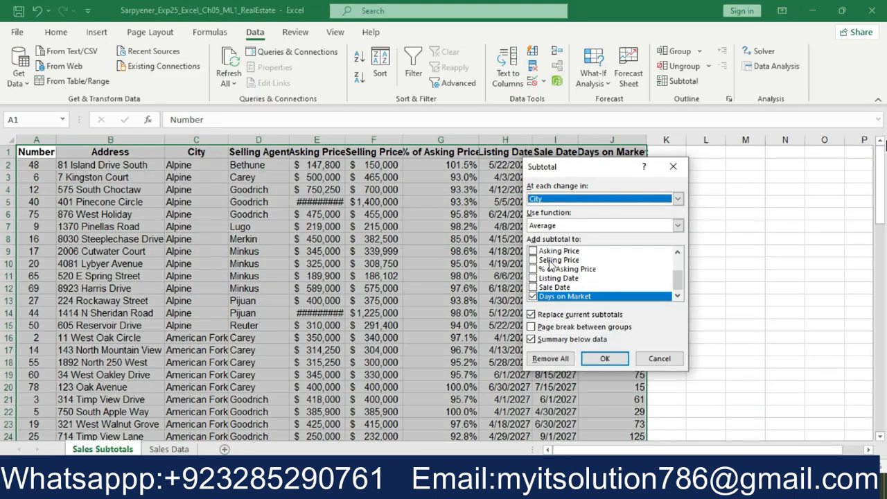
pyautogui.click(533, 260)
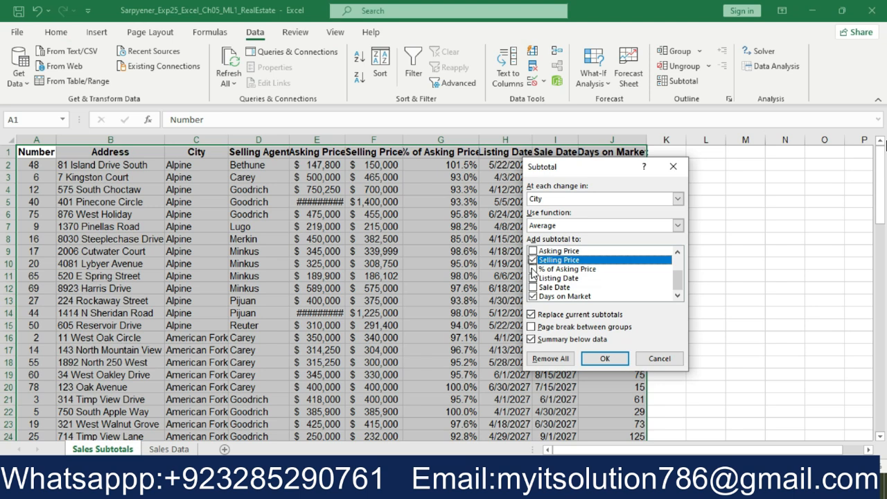
pyautogui.click(532, 269)
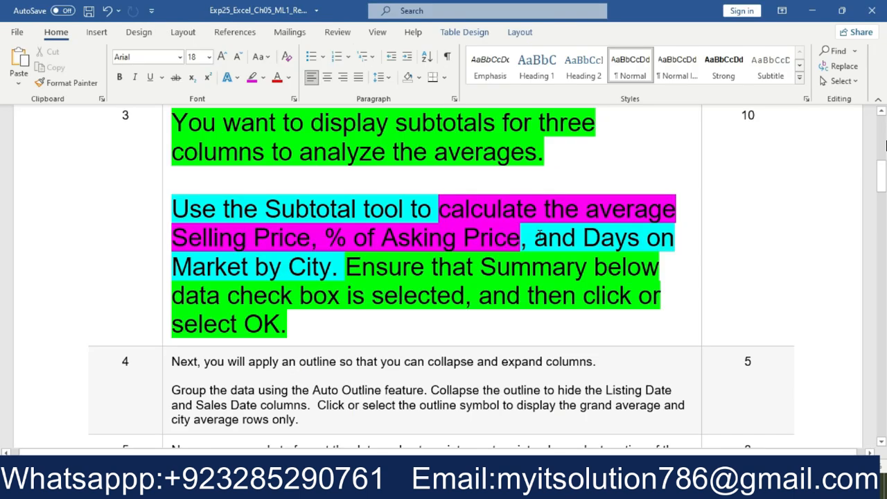
# In the Word instructions, highlight "and Days on Market by City" in step 3 in pink
pyautogui.moveTo(522, 239); pyautogui.dragTo(339, 269)
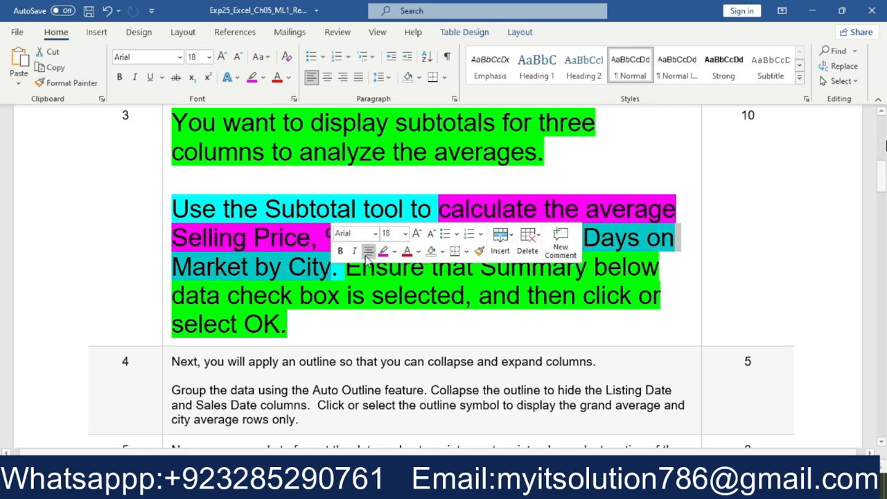
pyautogui.click(382, 252)
pyautogui.click(442, 320)
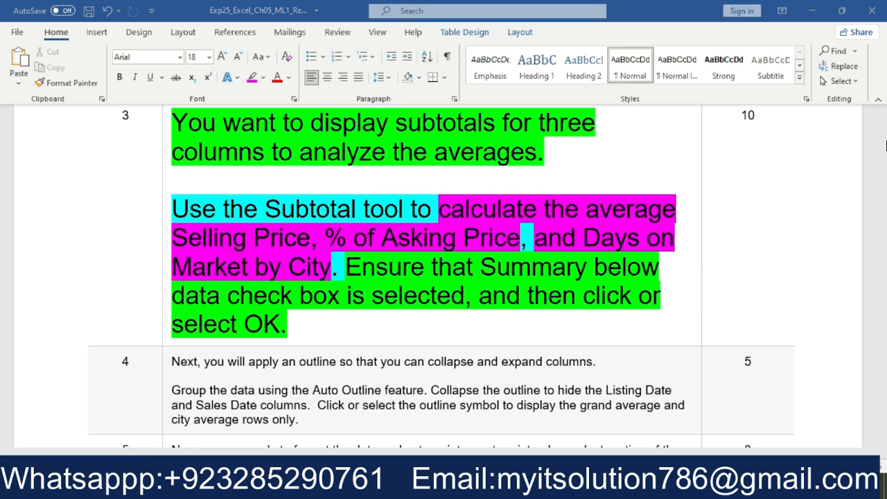
# Return to the Excel Subtotal settings and choose City again as the grouping column
pyautogui.hotkey('alt', 'Tab')
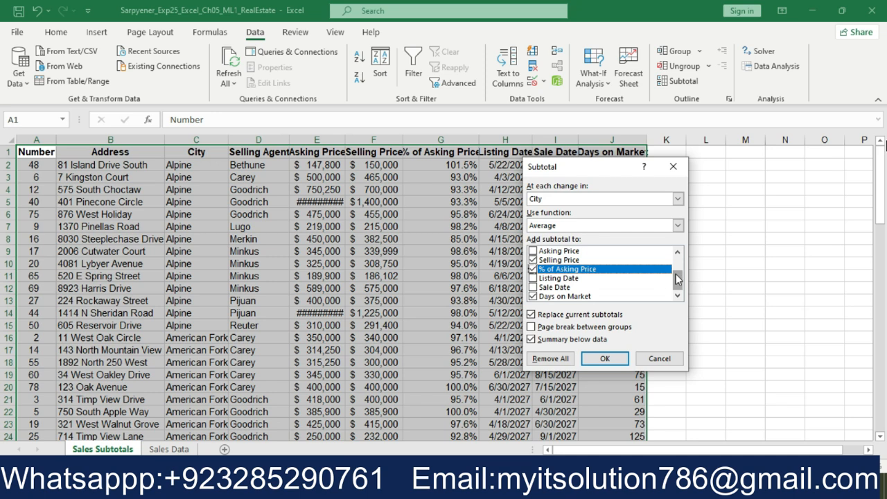
pyautogui.click(677, 201)
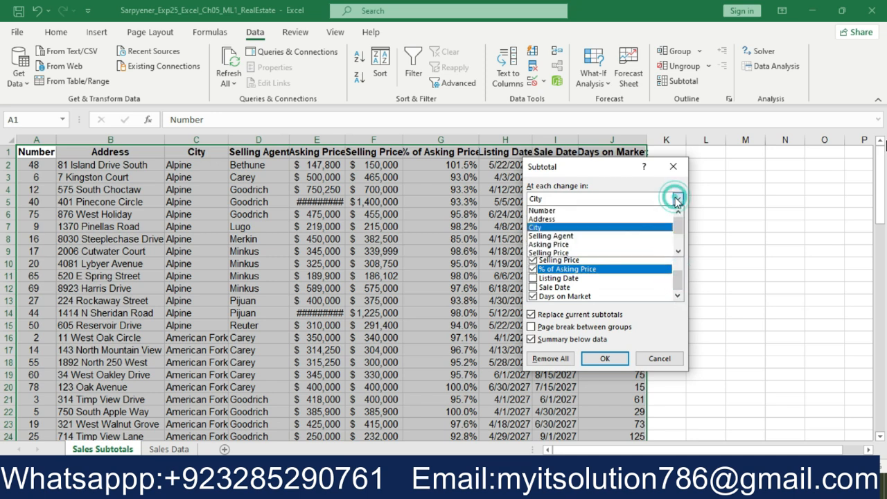
pyautogui.click(645, 231)
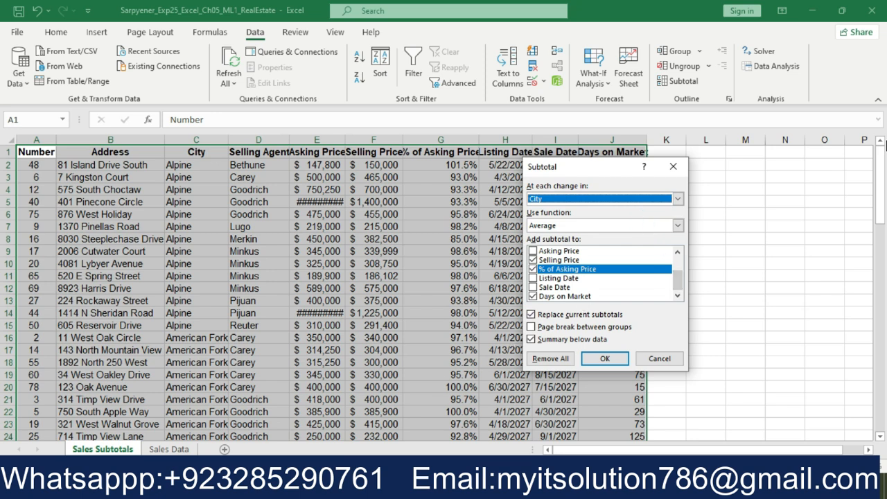
# In the Word instructions, highlight "Ensure that Summary below data check box is selected" in step 3 in pink
pyautogui.hotkey('alt', 'Tab')
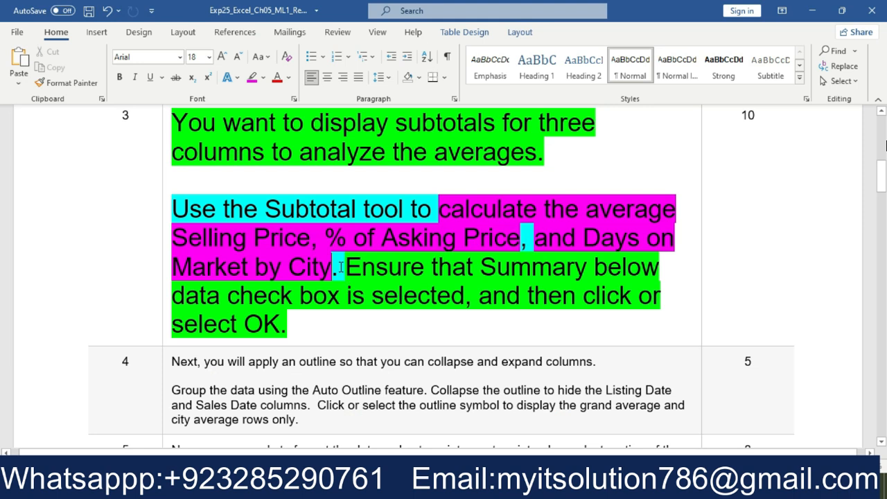
pyautogui.moveTo(340, 266); pyautogui.dragTo(420, 298)
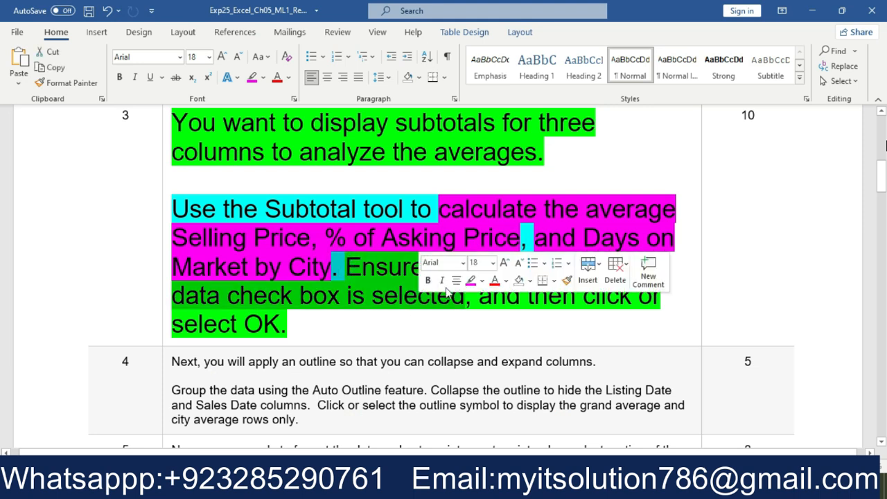
pyautogui.click(471, 280)
pyautogui.click(461, 317)
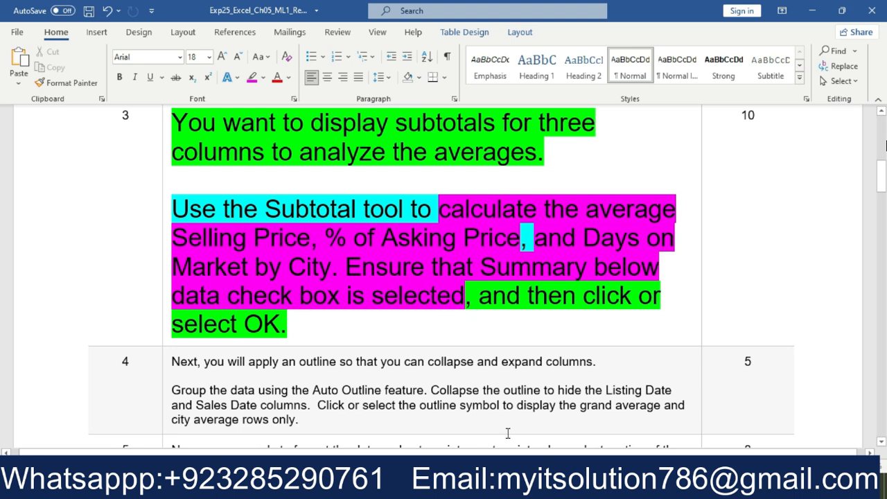
# Return to the Excel Subtotal settings and make sure Summary below data is selected
pyautogui.hotkey('alt', 'Tab')
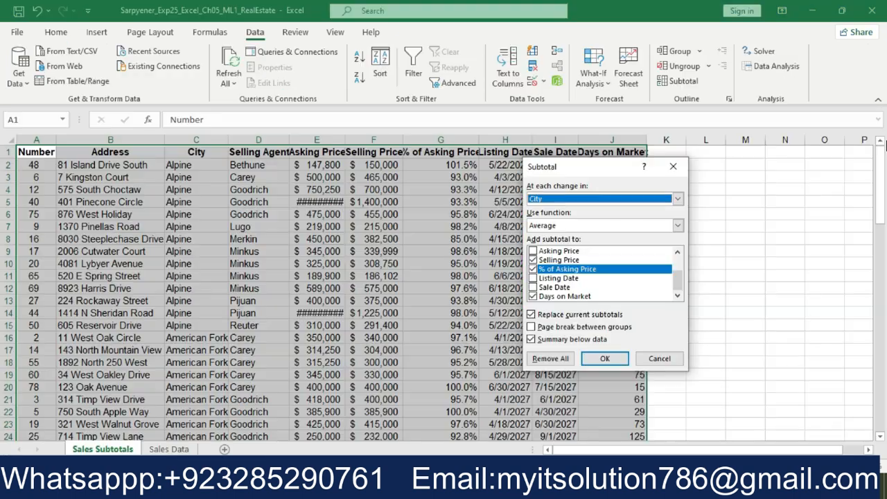
pyautogui.click(531, 339)
pyautogui.click(531, 339)
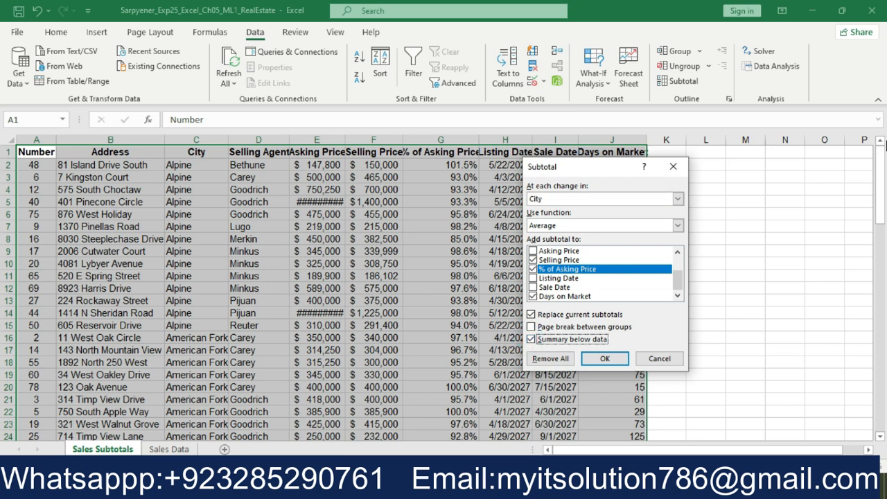
# Highlight "and then click or select OK." in pink in the Word instructions, and apply the subtotals in Excel
pyautogui.hotkey('alt', 'Tab')
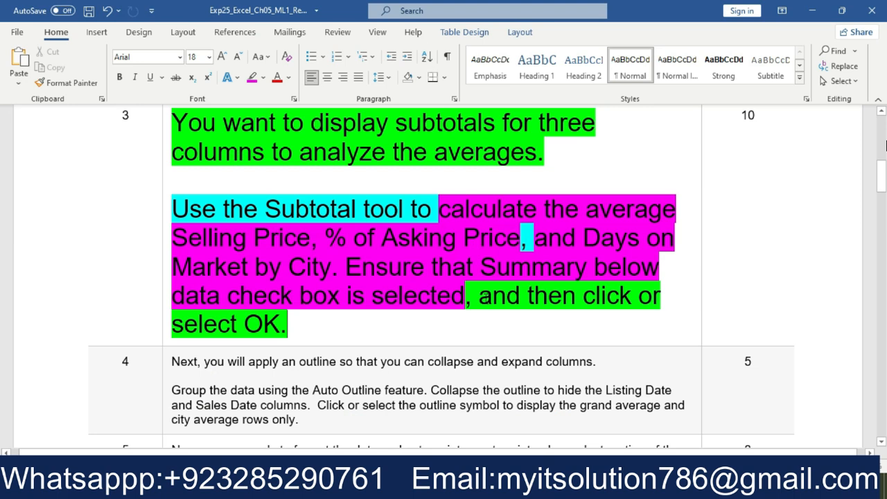
pyautogui.moveTo(487, 310); pyautogui.dragTo(509, 318)
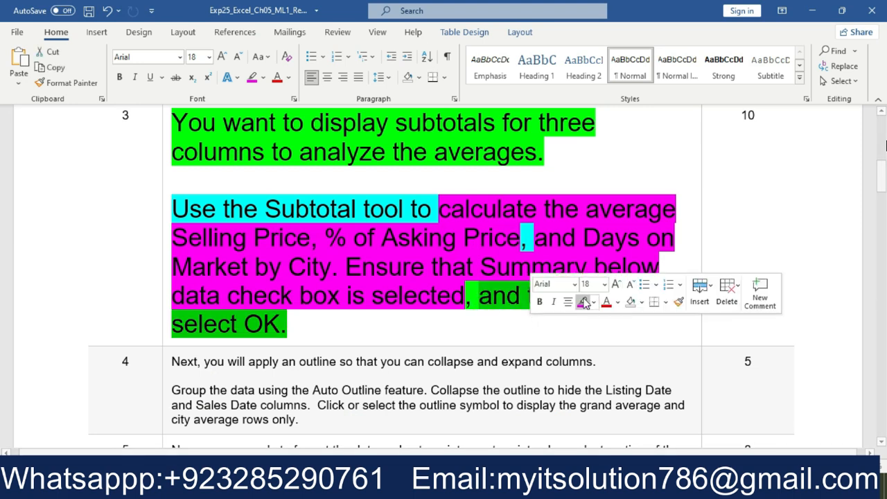
pyautogui.click(585, 300)
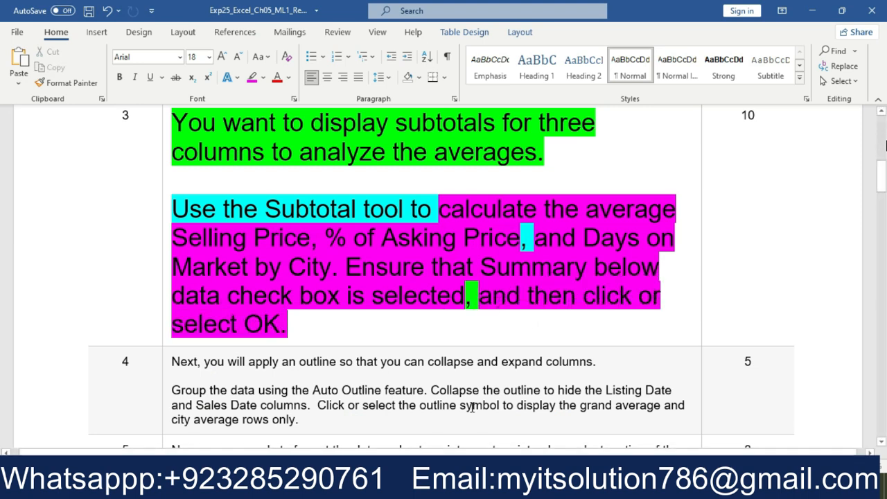
pyautogui.hotkey('alt', 'Tab')
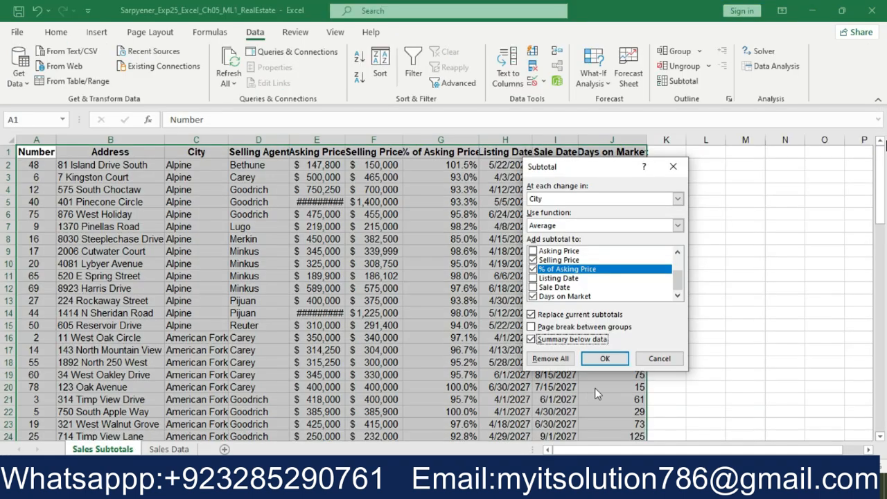
pyautogui.click(604, 359)
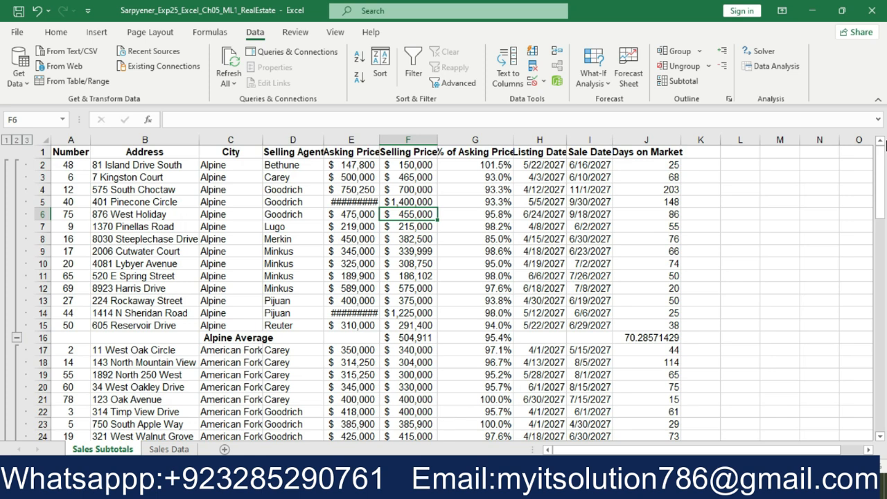
# In the Word instructions, set the font size of the whole step 3 text to 9
pyautogui.hotkey('alt', 'Tab')
pyautogui.moveTo(386, 335); pyautogui.dragTo(184, 139)
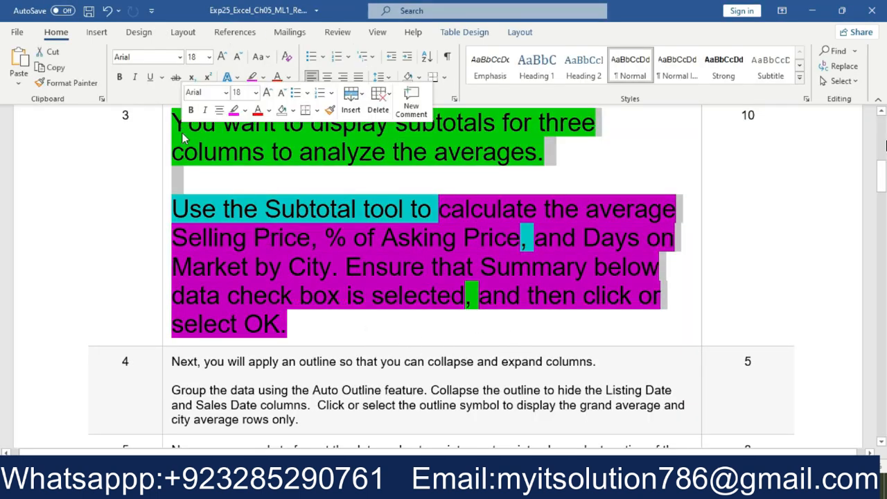
pyautogui.click(256, 93)
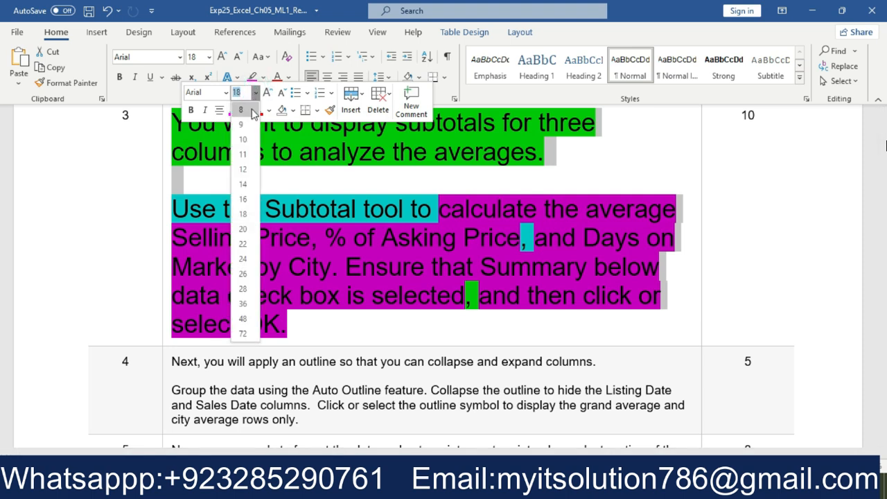
pyautogui.click(242, 124)
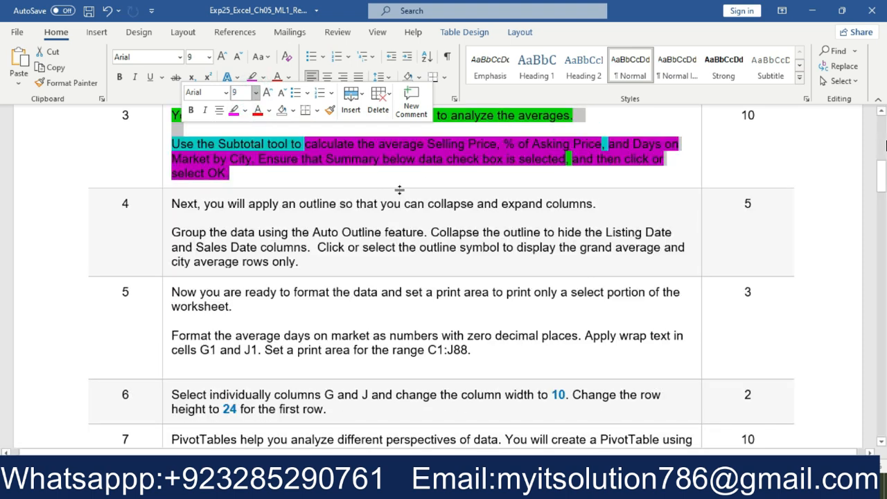
pyautogui.click(428, 174)
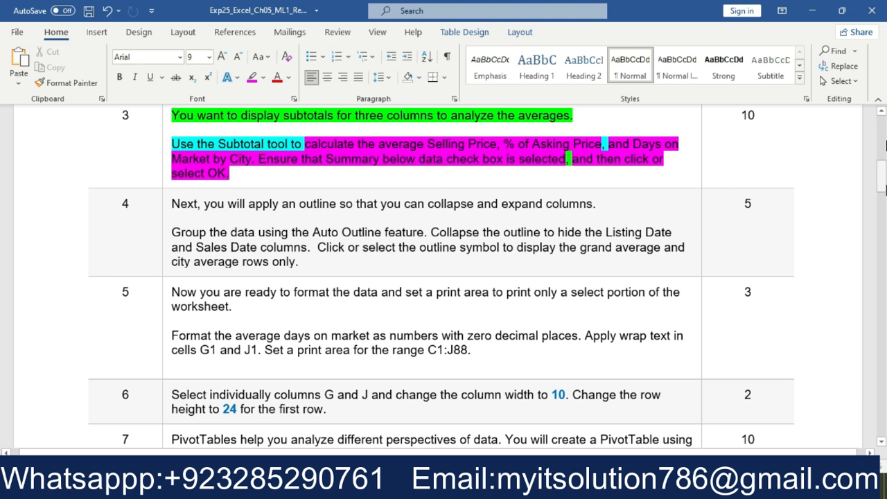
# Enlarge the whole step 4 text in the Word instructions to font size 18
pyautogui.moveTo(881, 188); pyautogui.dragTo(882, 194)
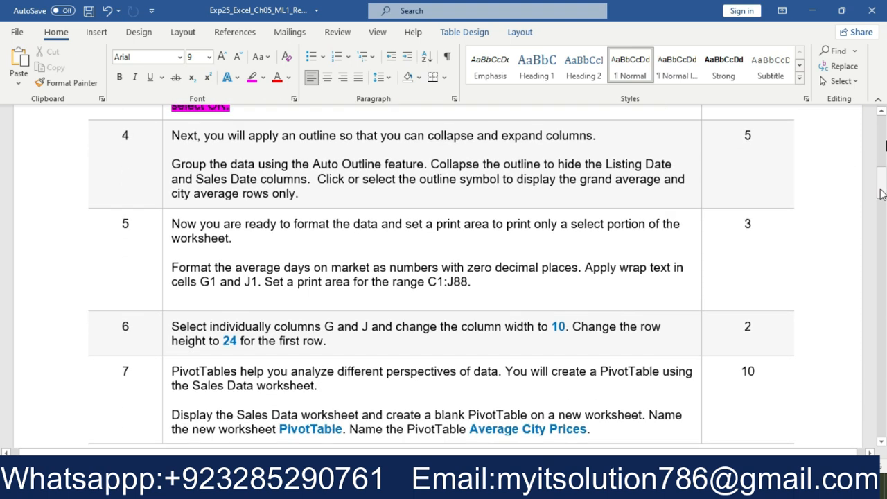
pyautogui.moveTo(324, 193); pyautogui.dragTo(181, 142)
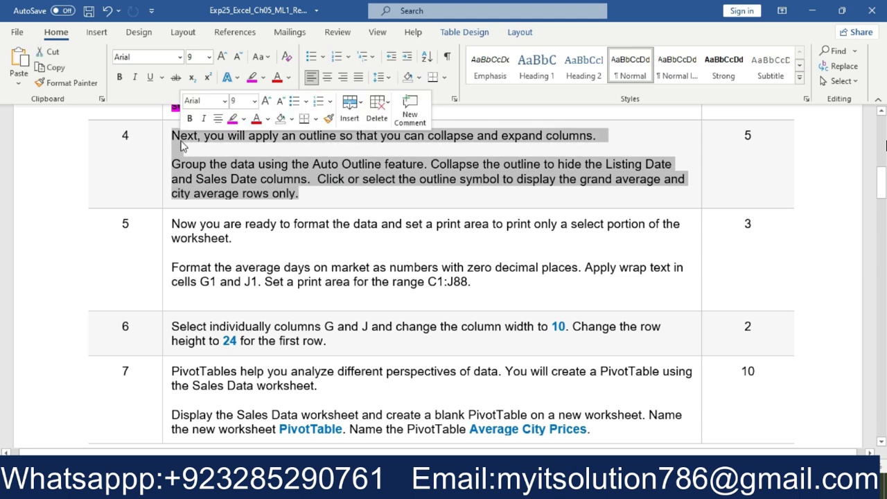
pyautogui.click(255, 101)
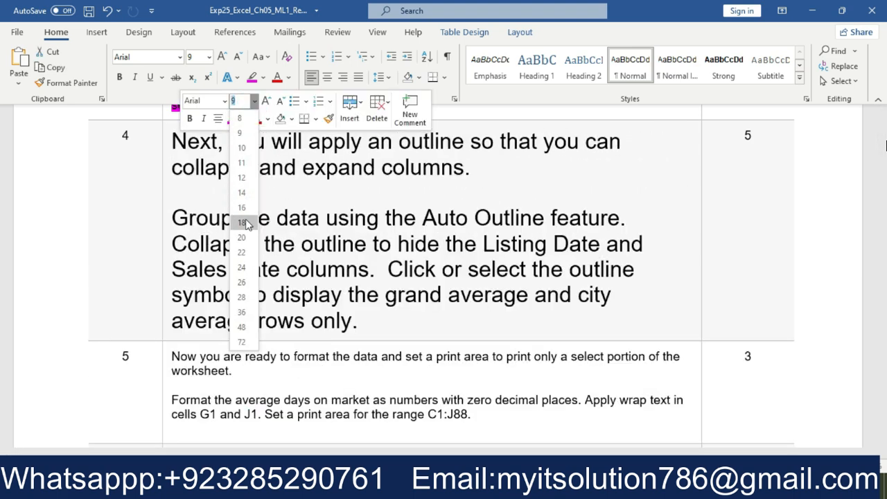
pyautogui.click(241, 223)
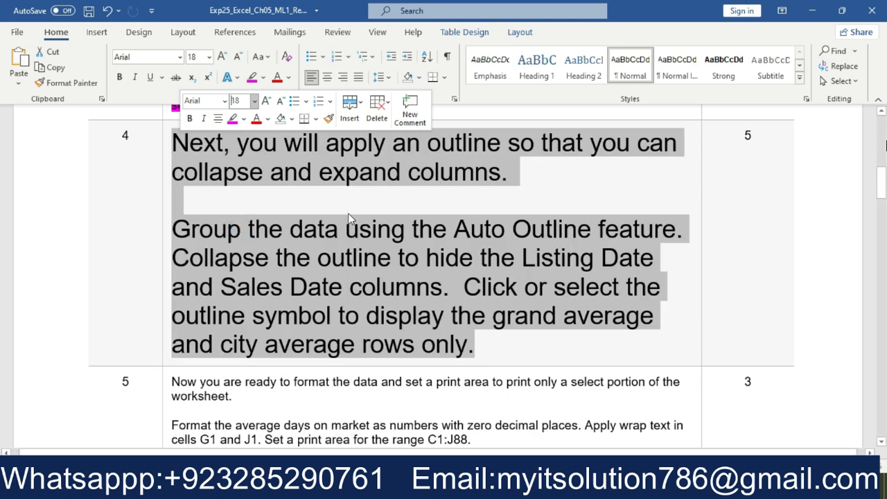
# Highlight the whole step 4 text in the Word instructions in bright green
pyautogui.click(244, 119)
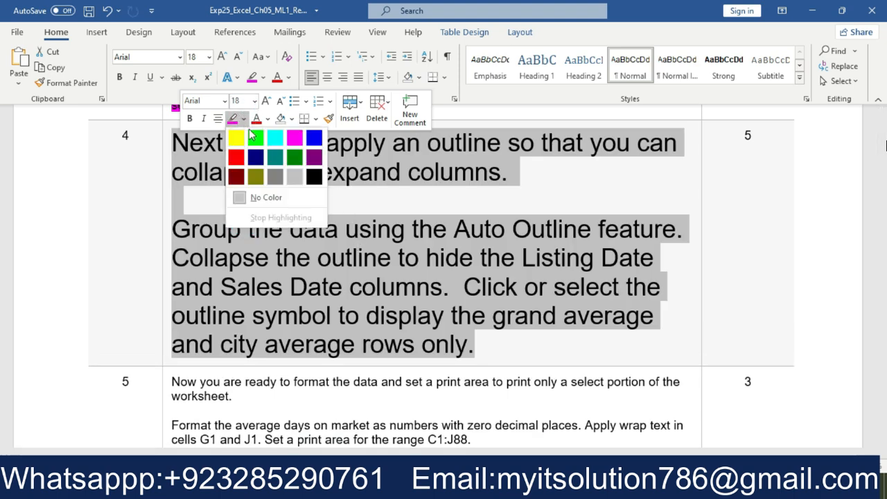
pyautogui.click(255, 132)
pyautogui.click(323, 202)
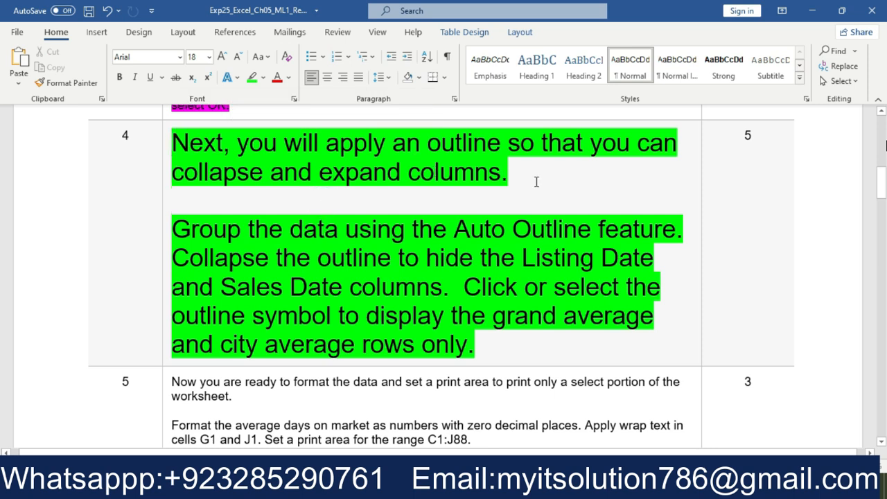
# Highlight step 4's introductory sentence and "Group the data using the Auto Outline feature" in turquoise
pyautogui.moveTo(519, 178); pyautogui.dragTo(173, 142)
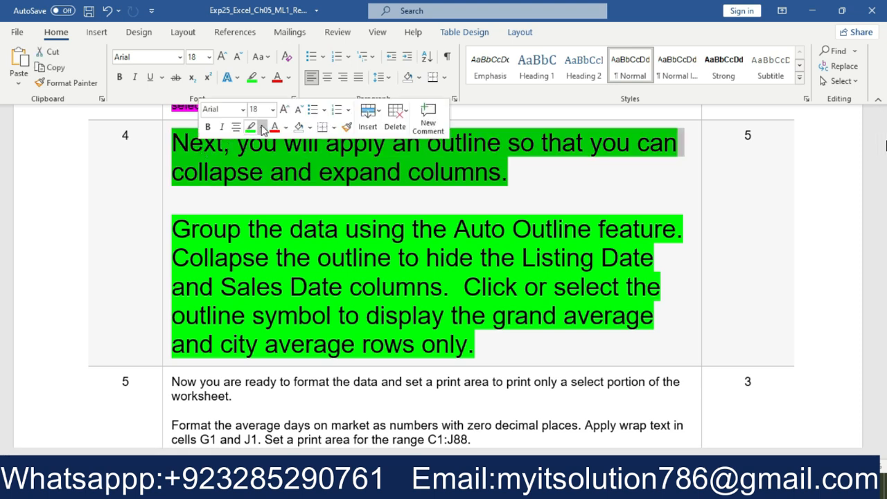
pyautogui.click(262, 127)
pyautogui.click(290, 147)
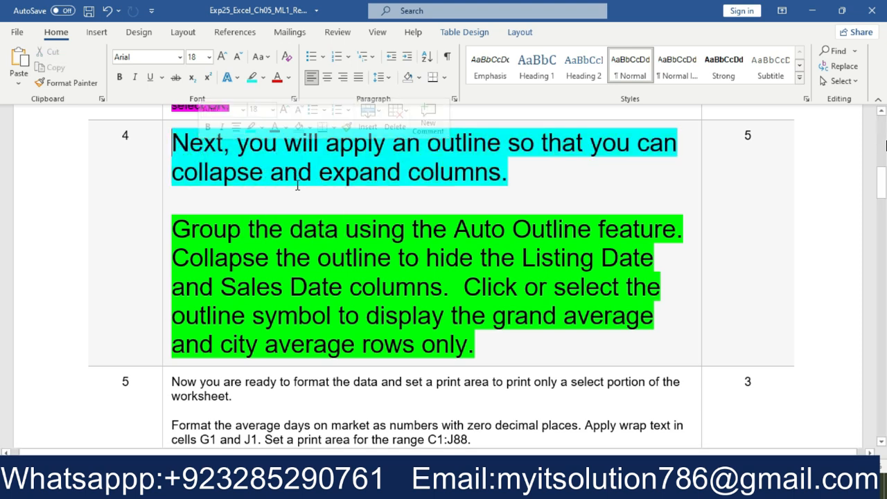
pyautogui.click(294, 201)
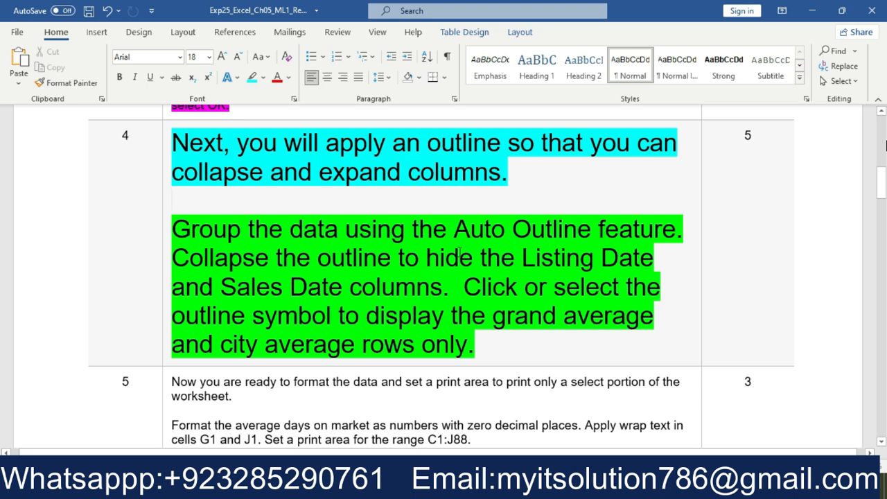
pyautogui.moveTo(680, 230); pyautogui.dragTo(173, 230)
pyautogui.click(238, 208)
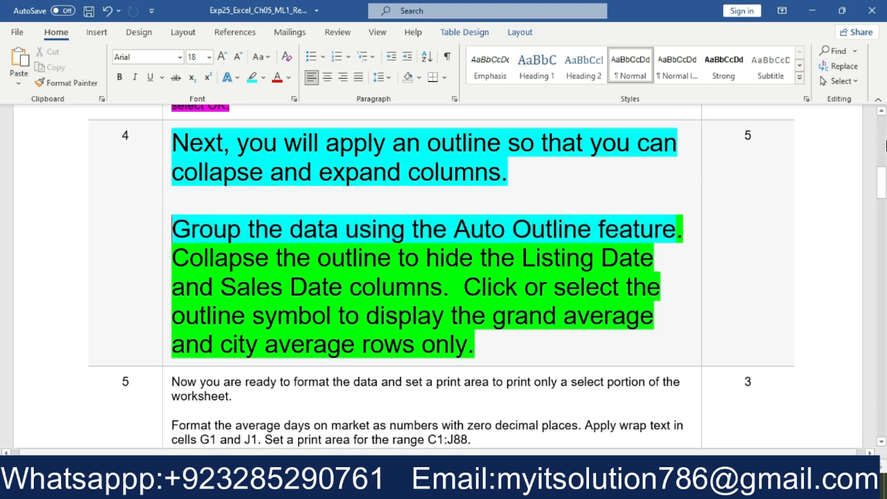
# Switch to Excel and apply Auto Outline to the Sales Subtotals worksheet, modifying the existing outline
pyautogui.hotkey('alt', 'Tab')
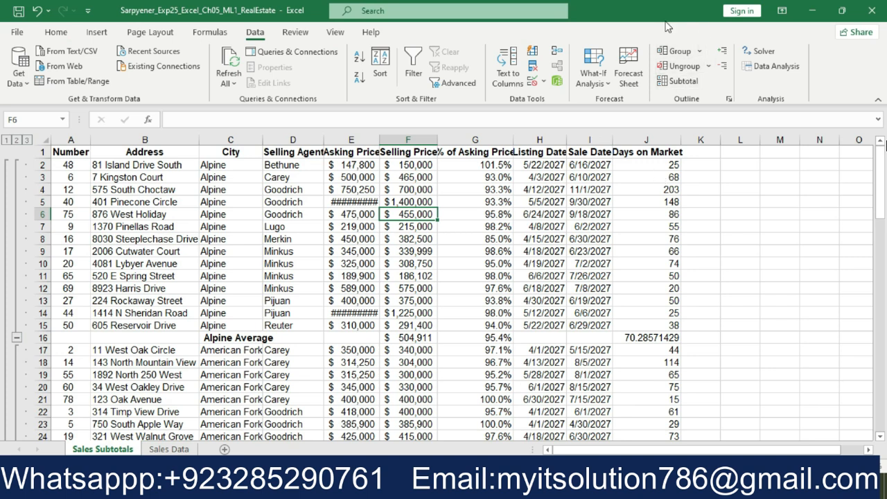
pyautogui.click(701, 54)
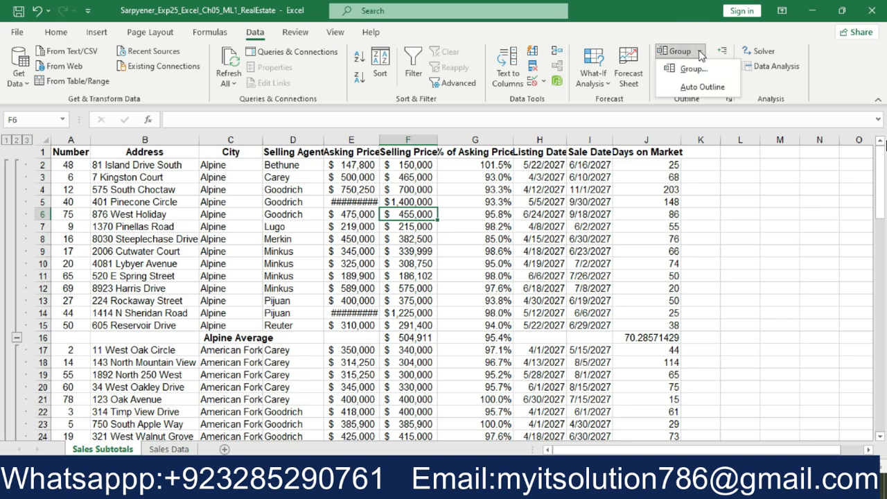
pyautogui.click(699, 87)
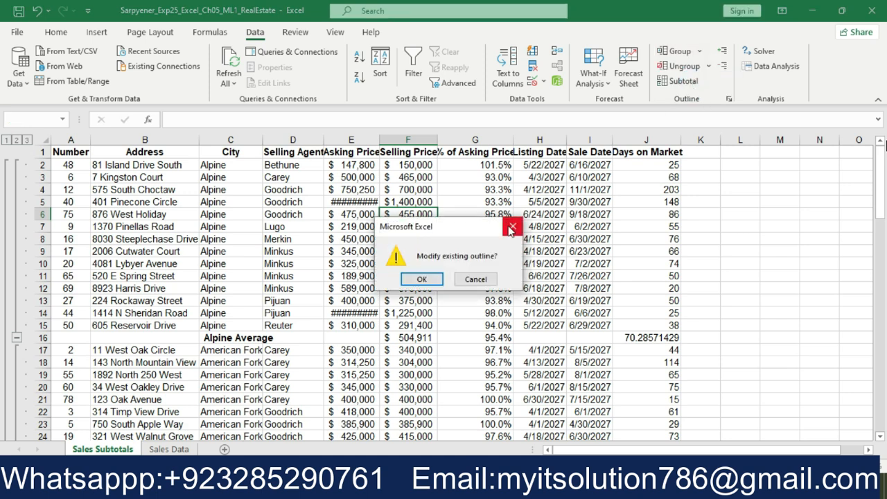
pyautogui.click(420, 279)
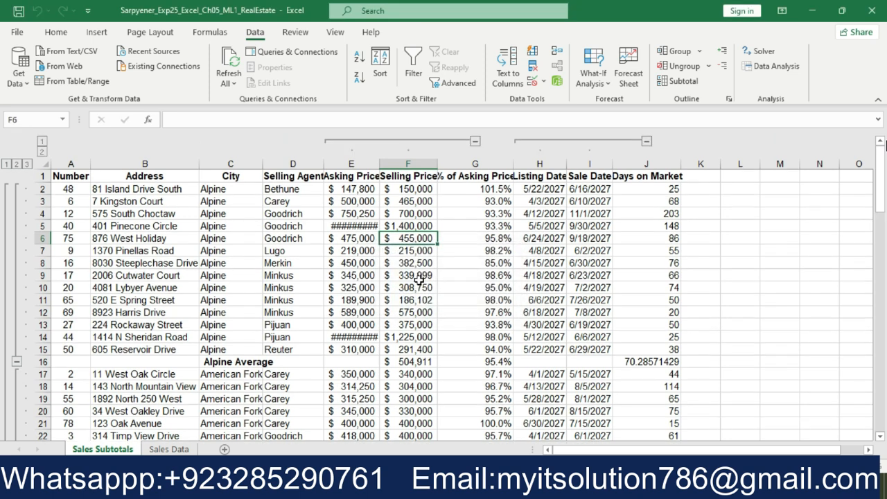
# Return to the Word instructions and highlight "Collapse the outline to hide the Listing Date and Sales Date columns" in turquoise
pyautogui.click(493, 487)
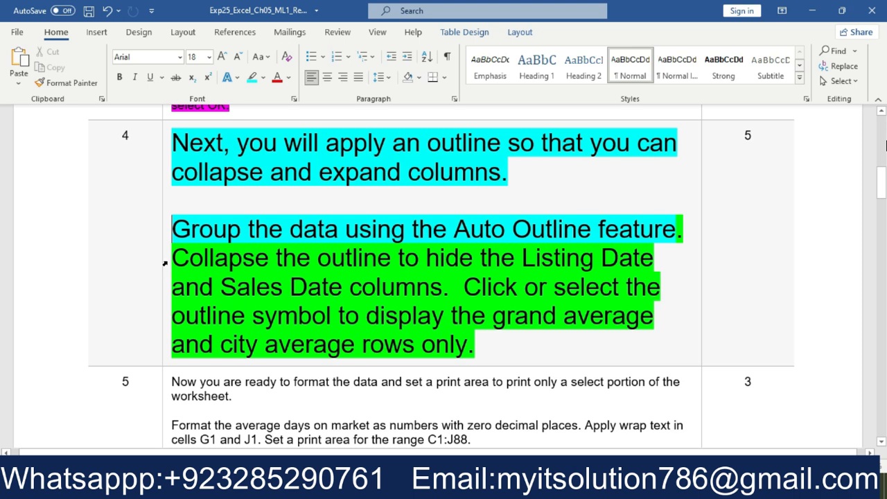
pyautogui.moveTo(172, 258); pyautogui.dragTo(442, 287)
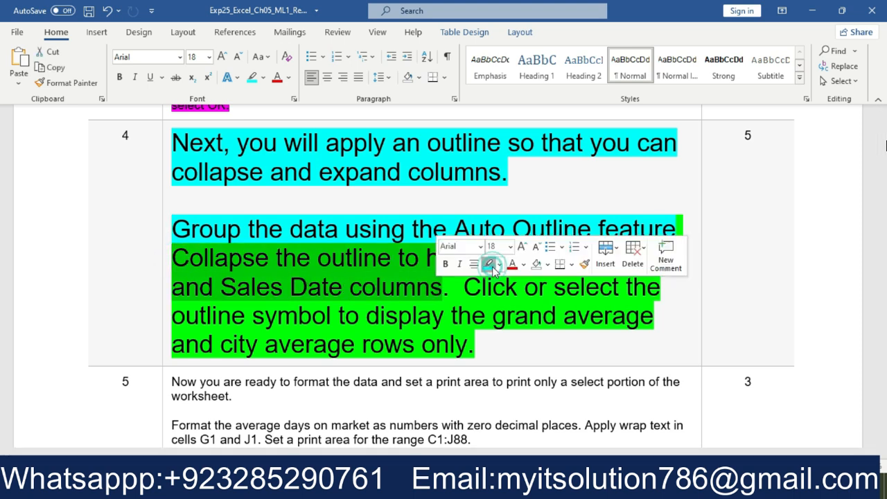
pyautogui.click(488, 261)
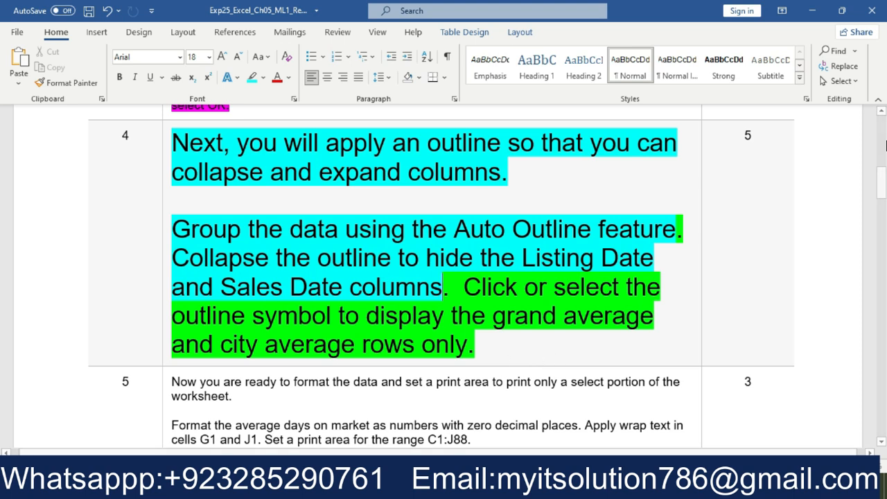
# In Excel, collapse the column outline group that contains the Listing Date and Sale Date columns
pyautogui.click(482, 488)
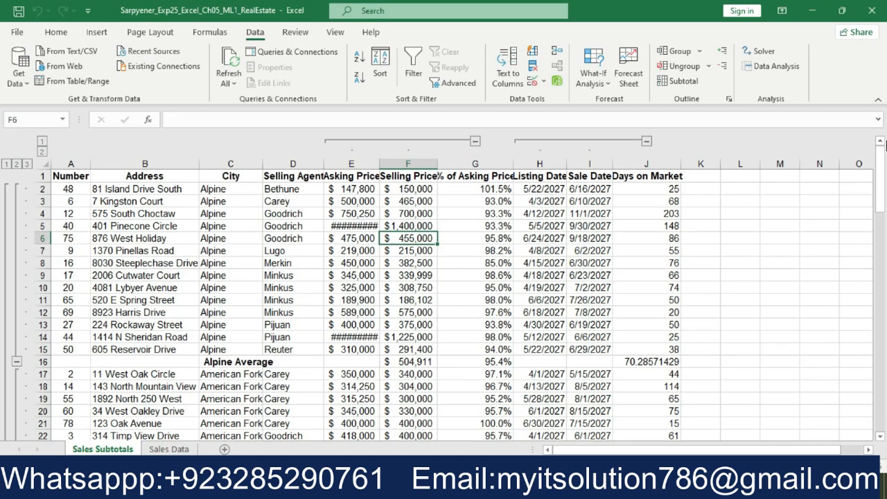
pyautogui.click(533, 178)
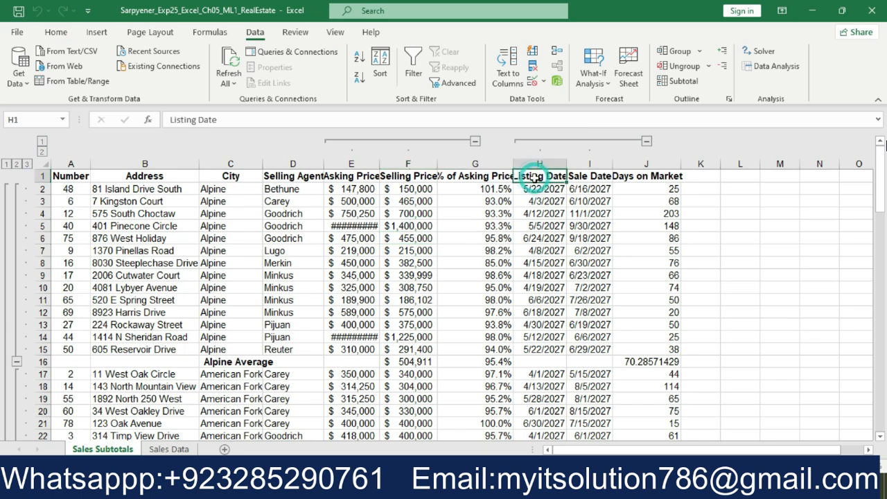
pyautogui.click(584, 179)
pyautogui.click(646, 142)
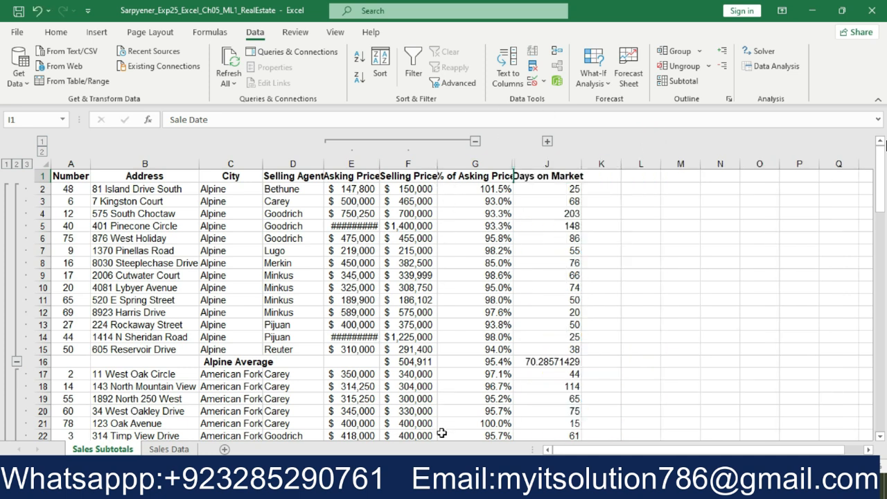
# In the Word instructions, highlight step 4's last sentence, about displaying the grand average and city average rows only, in turquoise
pyautogui.hotkey('alt', 'Tab')
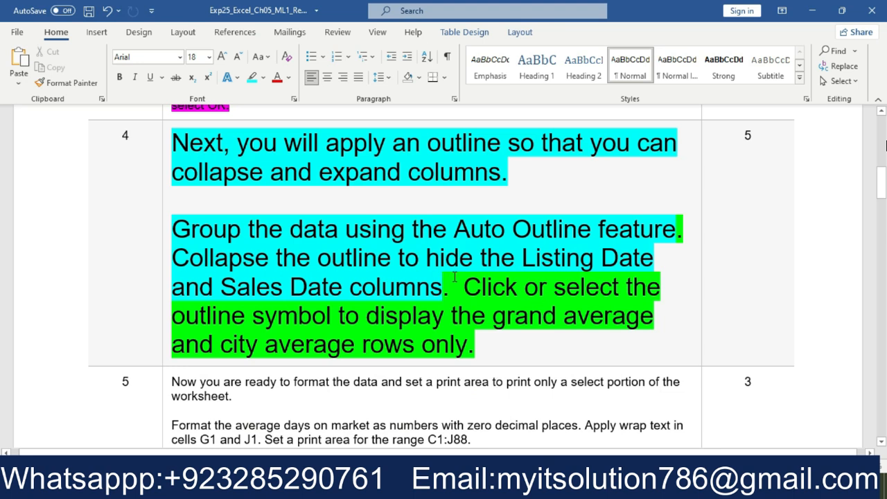
pyautogui.moveTo(465, 291); pyautogui.dragTo(481, 337)
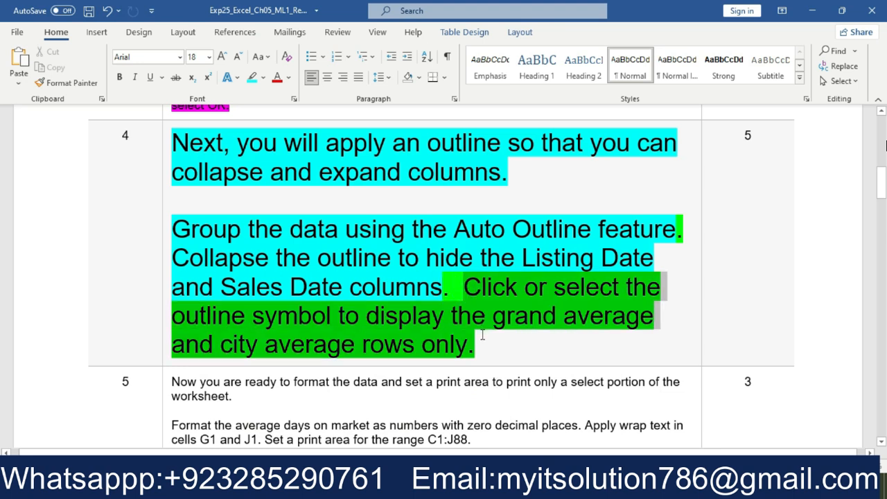
pyautogui.click(532, 313)
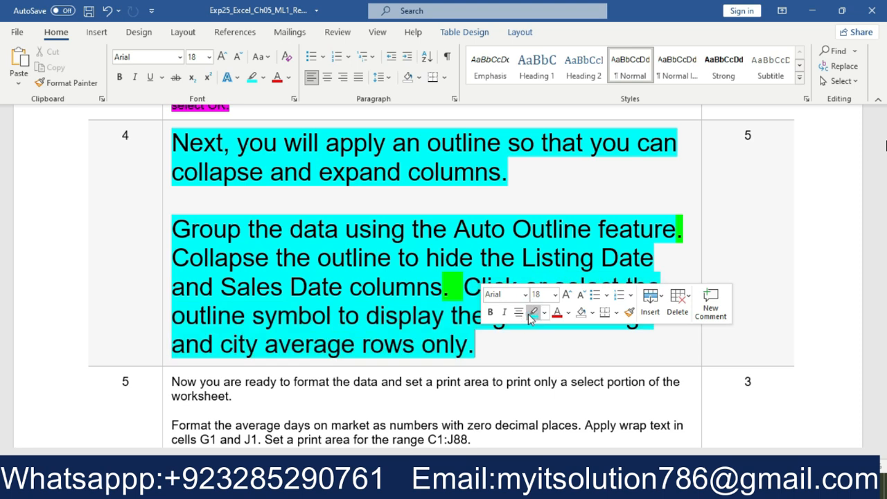
pyautogui.click(536, 346)
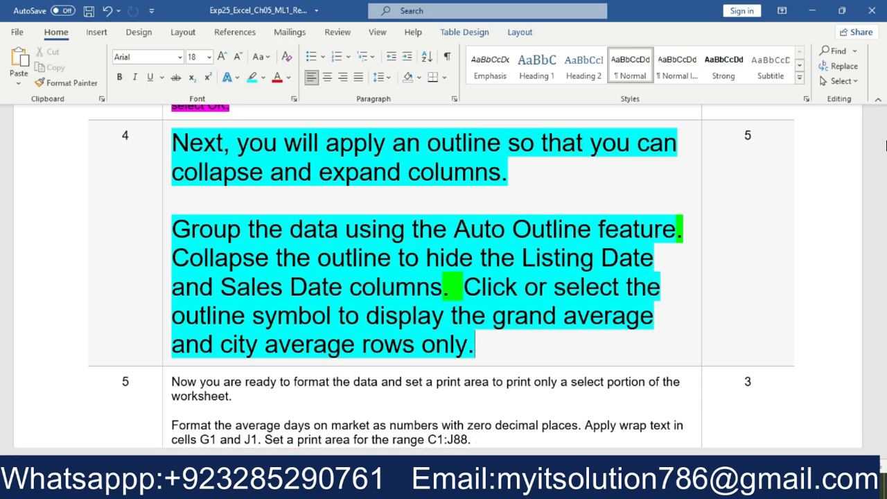
# In Excel, collapse the row outline to level 2, leaving only the city average and grand average rows displayed
pyautogui.hotkey('alt', 'Tab')
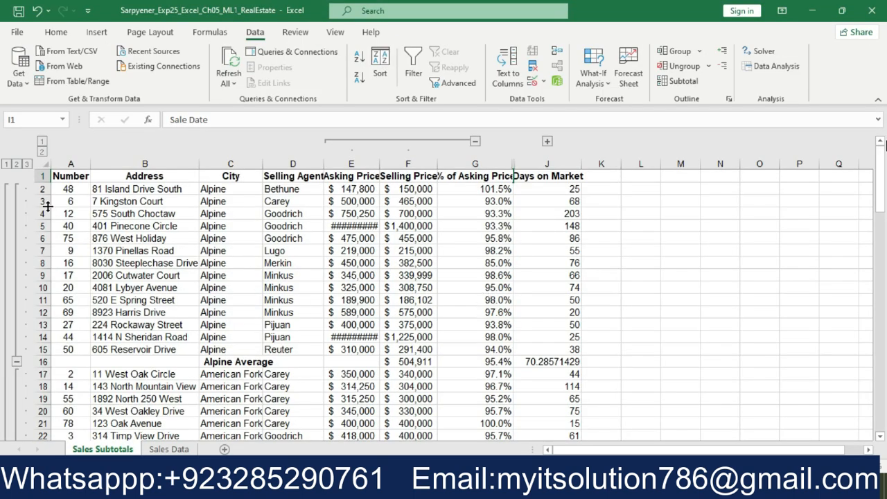
pyautogui.click(16, 164)
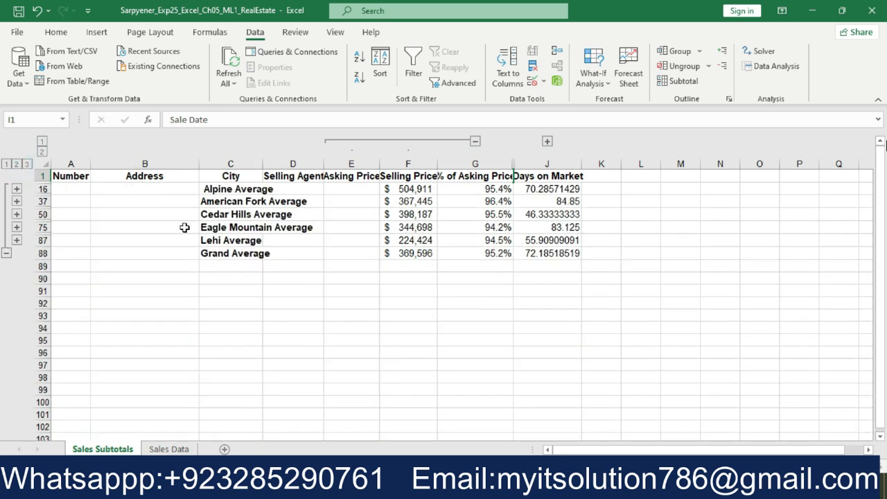
pyautogui.click(231, 176)
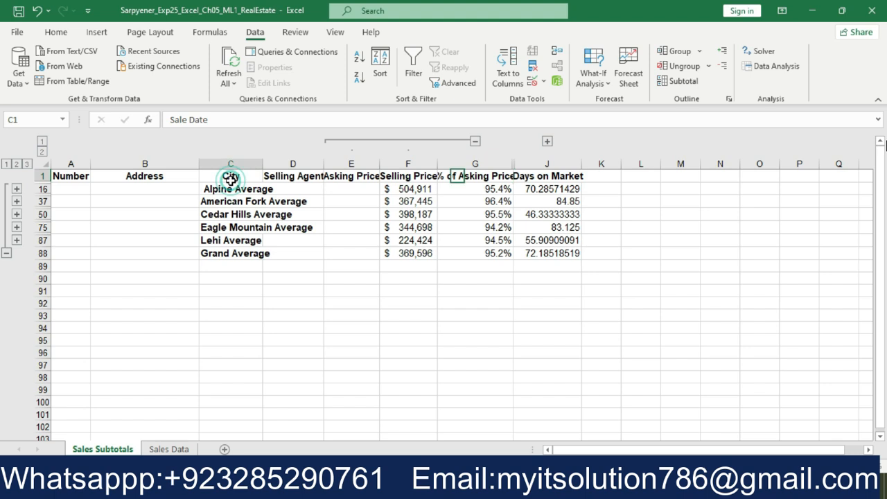
pyautogui.click(250, 254)
# In the Word instructions, set the font size of the whole step 4 text to 9
pyautogui.hotkey('alt', 'Tab')
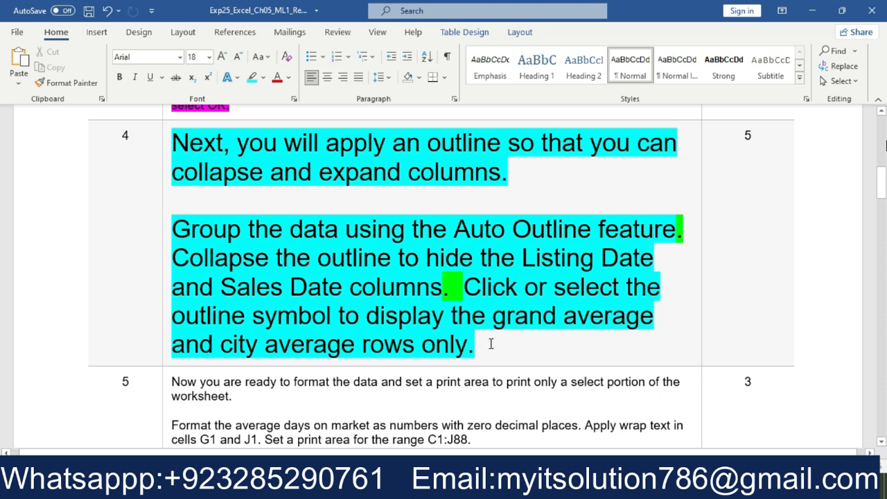
pyautogui.moveTo(491, 348); pyautogui.dragTo(173, 143)
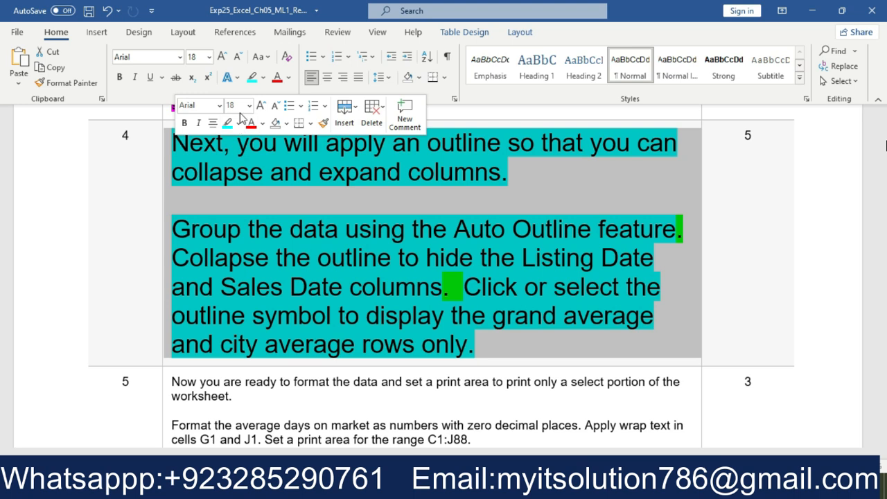
pyautogui.click(249, 106)
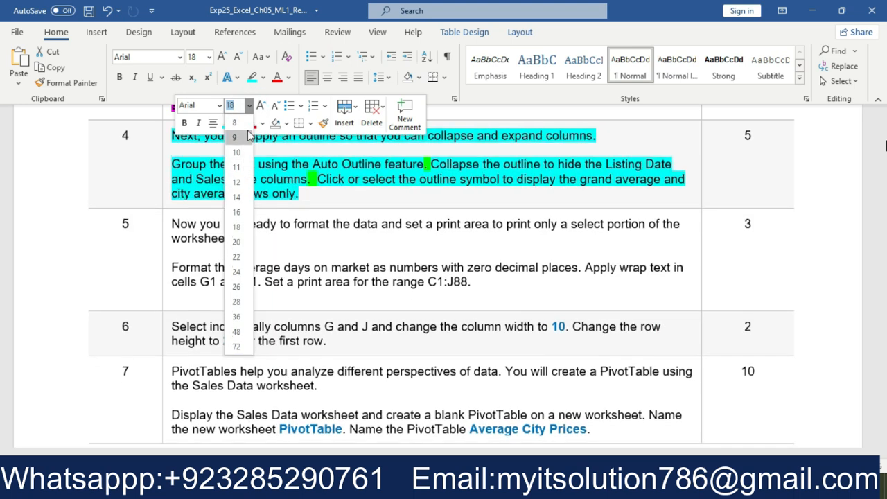
pyautogui.click(240, 137)
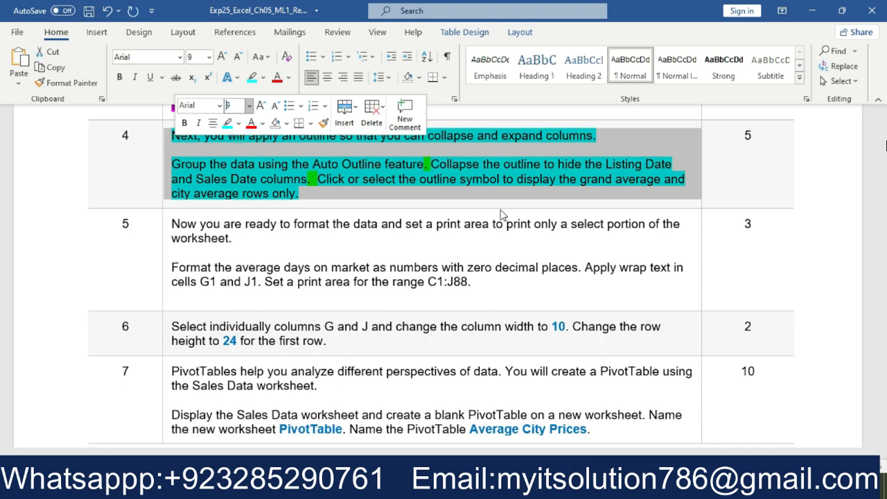
pyautogui.click(827, 161)
# Enlarge the whole step 5 text in the instructions to font size 18 and highlight it in bright green
pyautogui.moveTo(883, 192); pyautogui.dragTo(883, 197)
pyautogui.moveTo(489, 182); pyautogui.dragTo(173, 122)
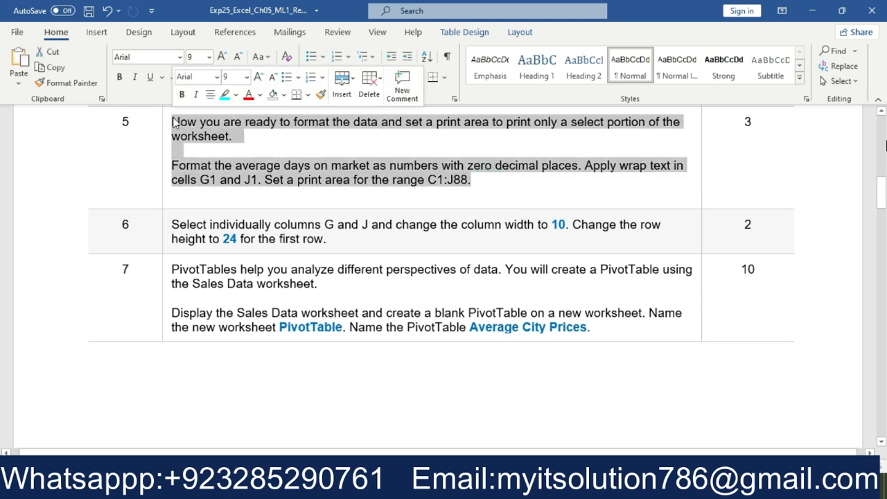
pyautogui.click(246, 77)
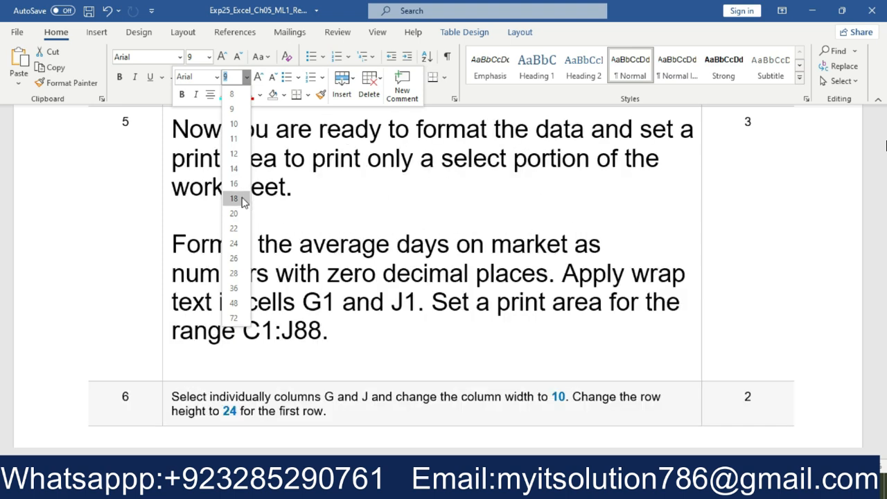
pyautogui.click(234, 199)
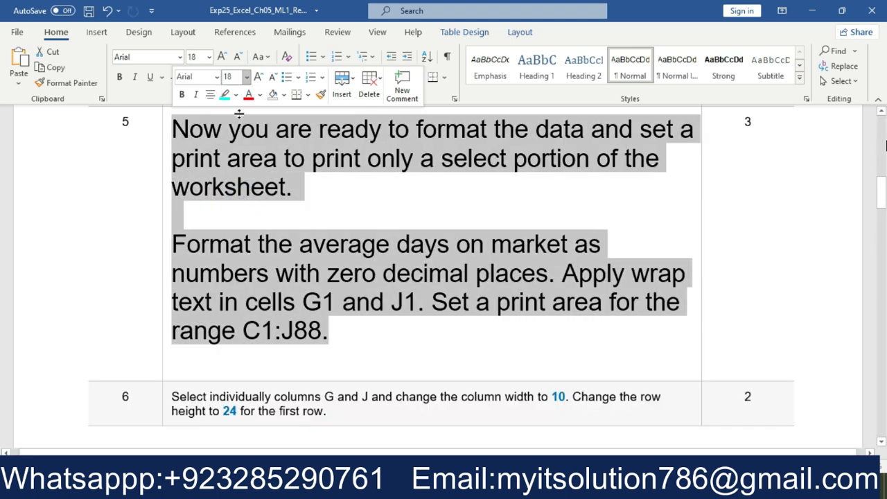
pyautogui.click(236, 95)
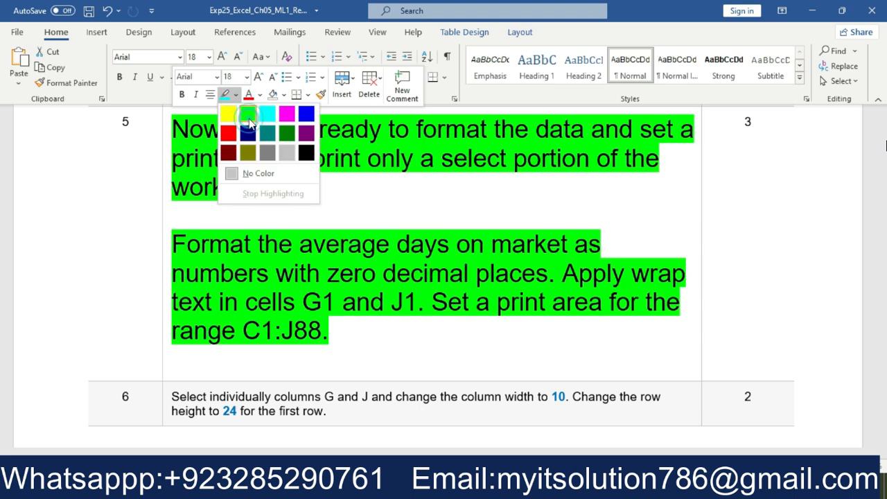
pyautogui.click(249, 121)
pyautogui.click(418, 204)
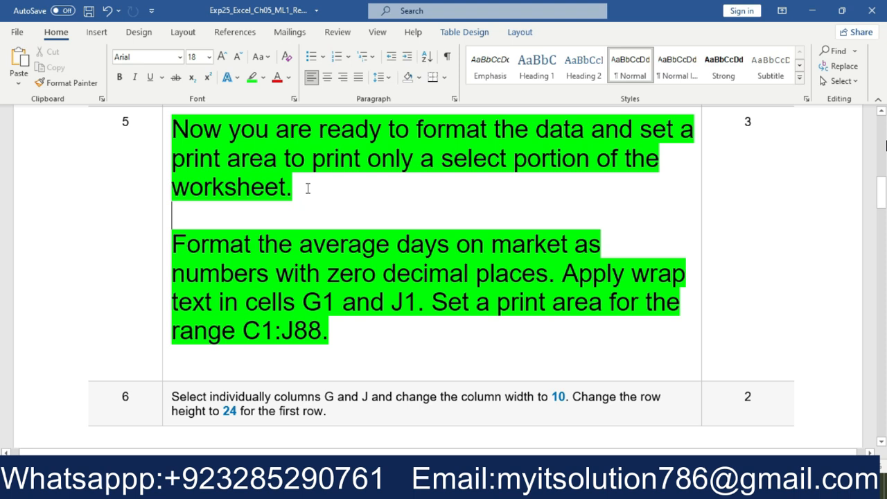
# Highlight step 5's introductory sentence about formatting the data and setting a print area in turquoise
pyautogui.moveTo(294, 192); pyautogui.dragTo(189, 129)
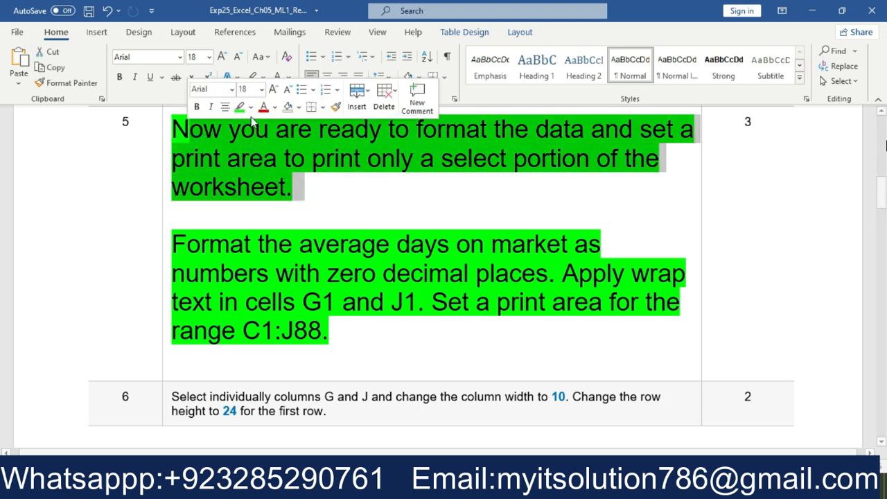
pyautogui.click(251, 107)
pyautogui.click(282, 126)
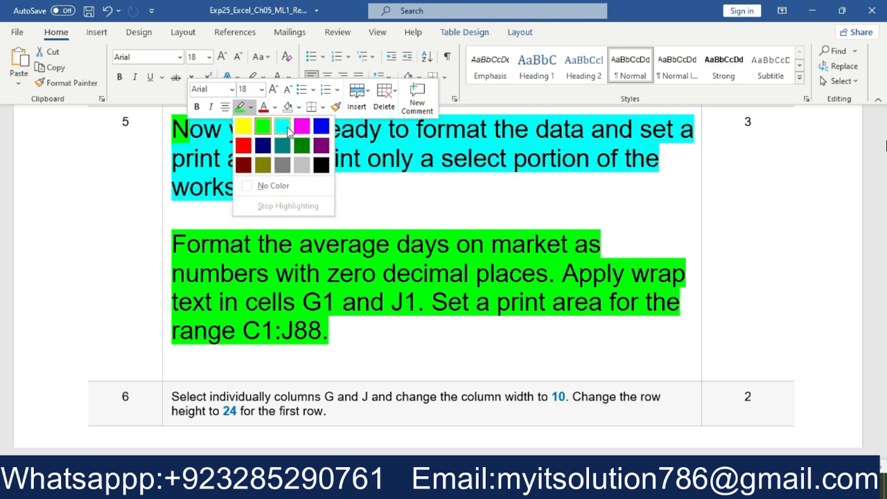
pyautogui.press('Left')
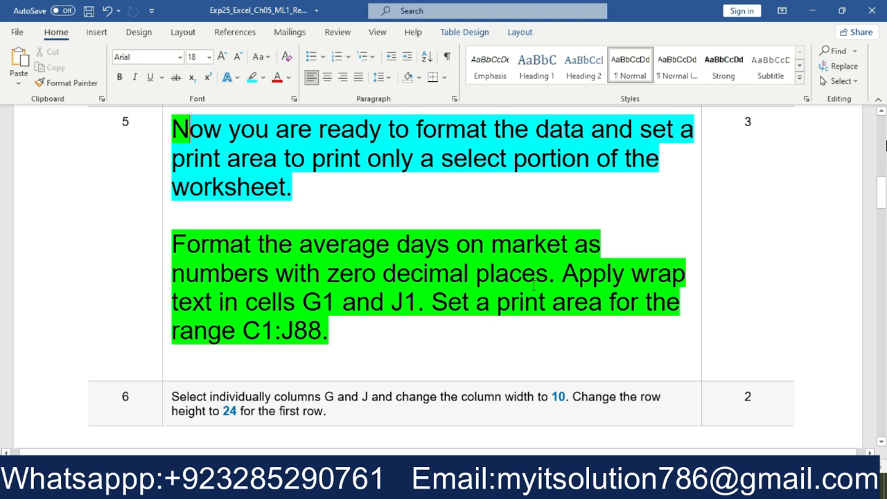
# Highlight step 5's sentence about zero decimal places in turquoise, with its phrase "average days on market" in pink
pyautogui.moveTo(554, 276); pyautogui.dragTo(172, 244)
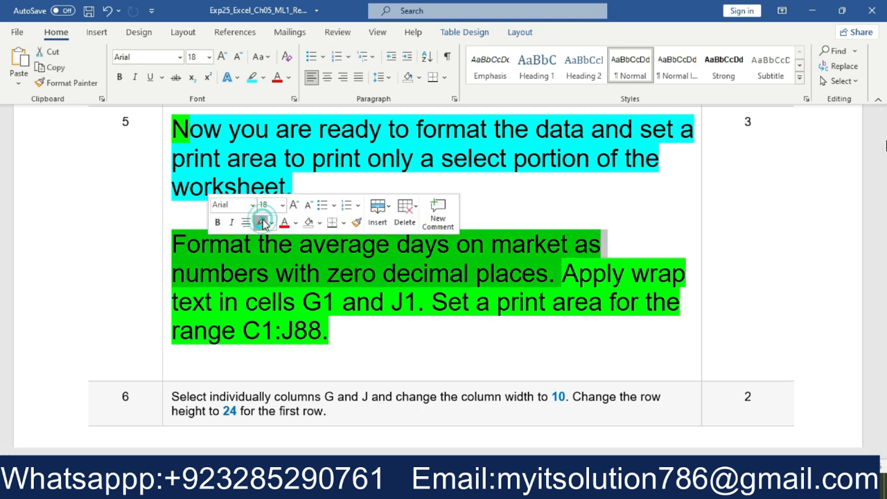
pyautogui.click(262, 222)
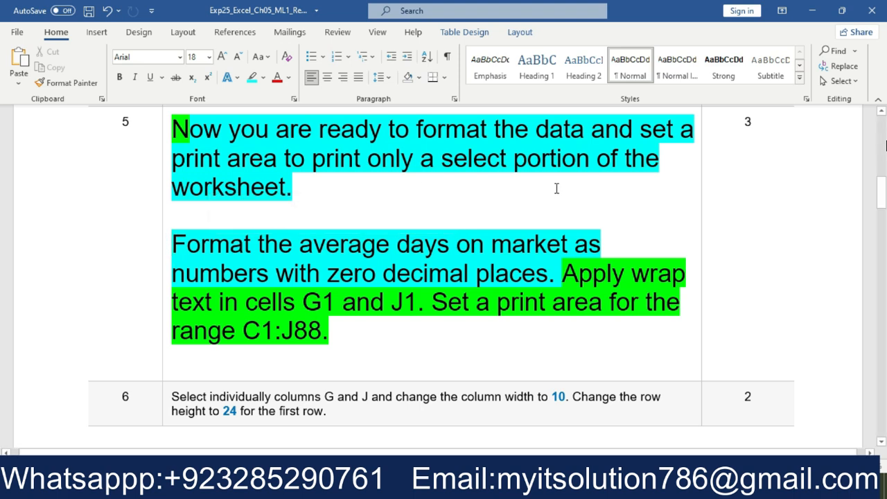
pyautogui.moveTo(569, 244); pyautogui.dragTo(299, 244)
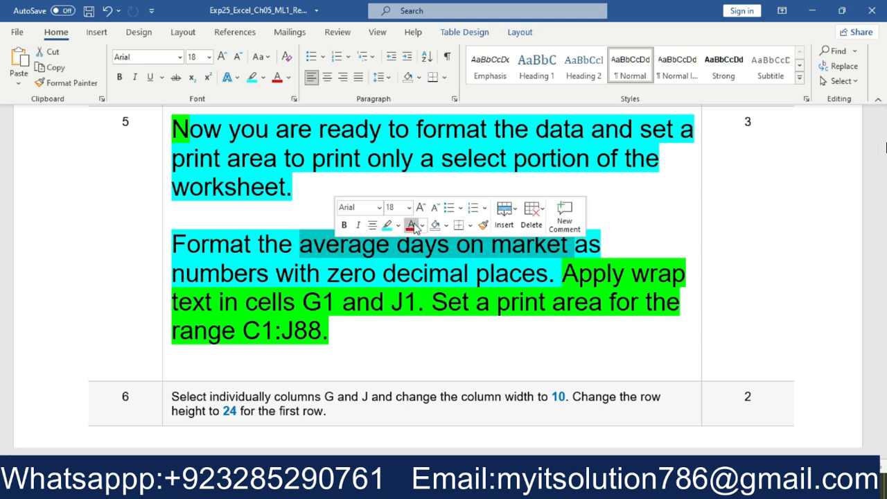
pyautogui.click(398, 226)
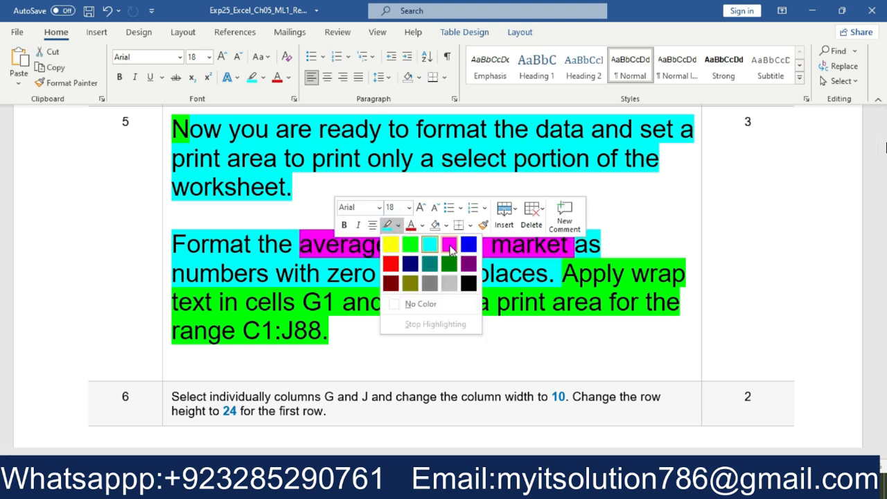
pyautogui.click(450, 246)
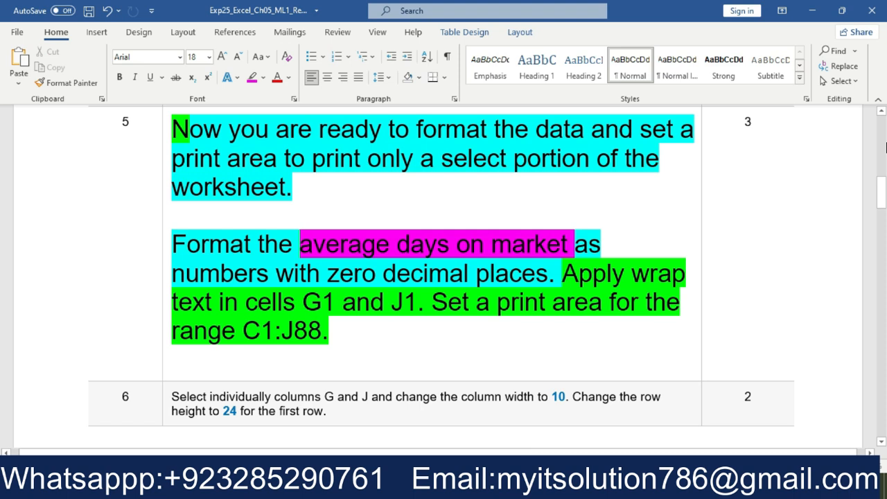
# In Excel, select the Days on Market averages from J16 through J88, and return to the Word instructions
pyautogui.hotkey('alt', 'Tab')
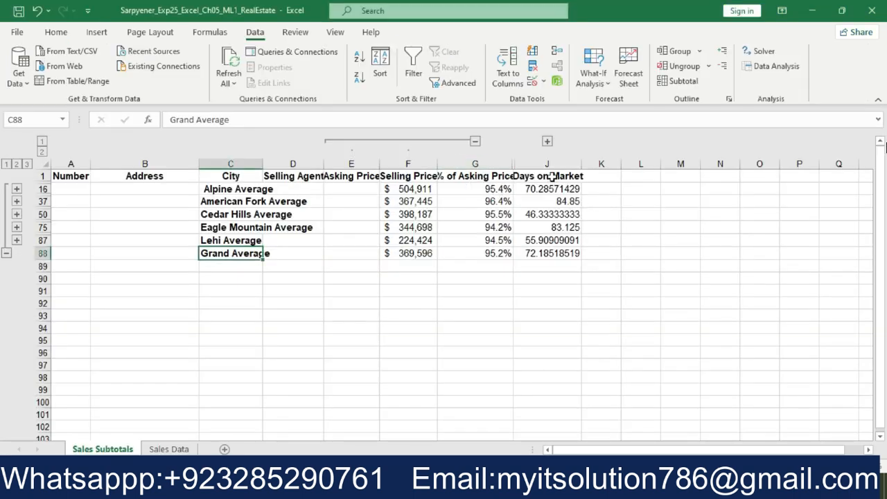
pyautogui.click(551, 176)
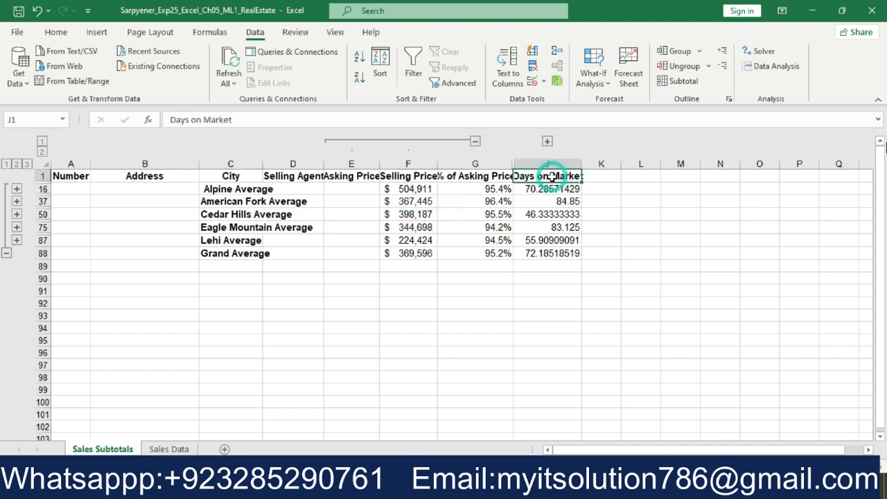
pyautogui.moveTo(551, 188); pyautogui.dragTo(560, 253)
pyautogui.hotkey('alt', 'Tab')
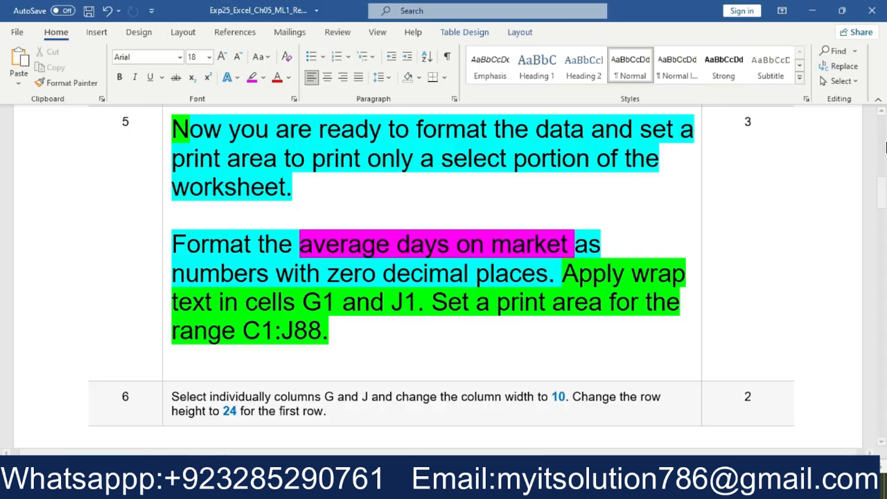